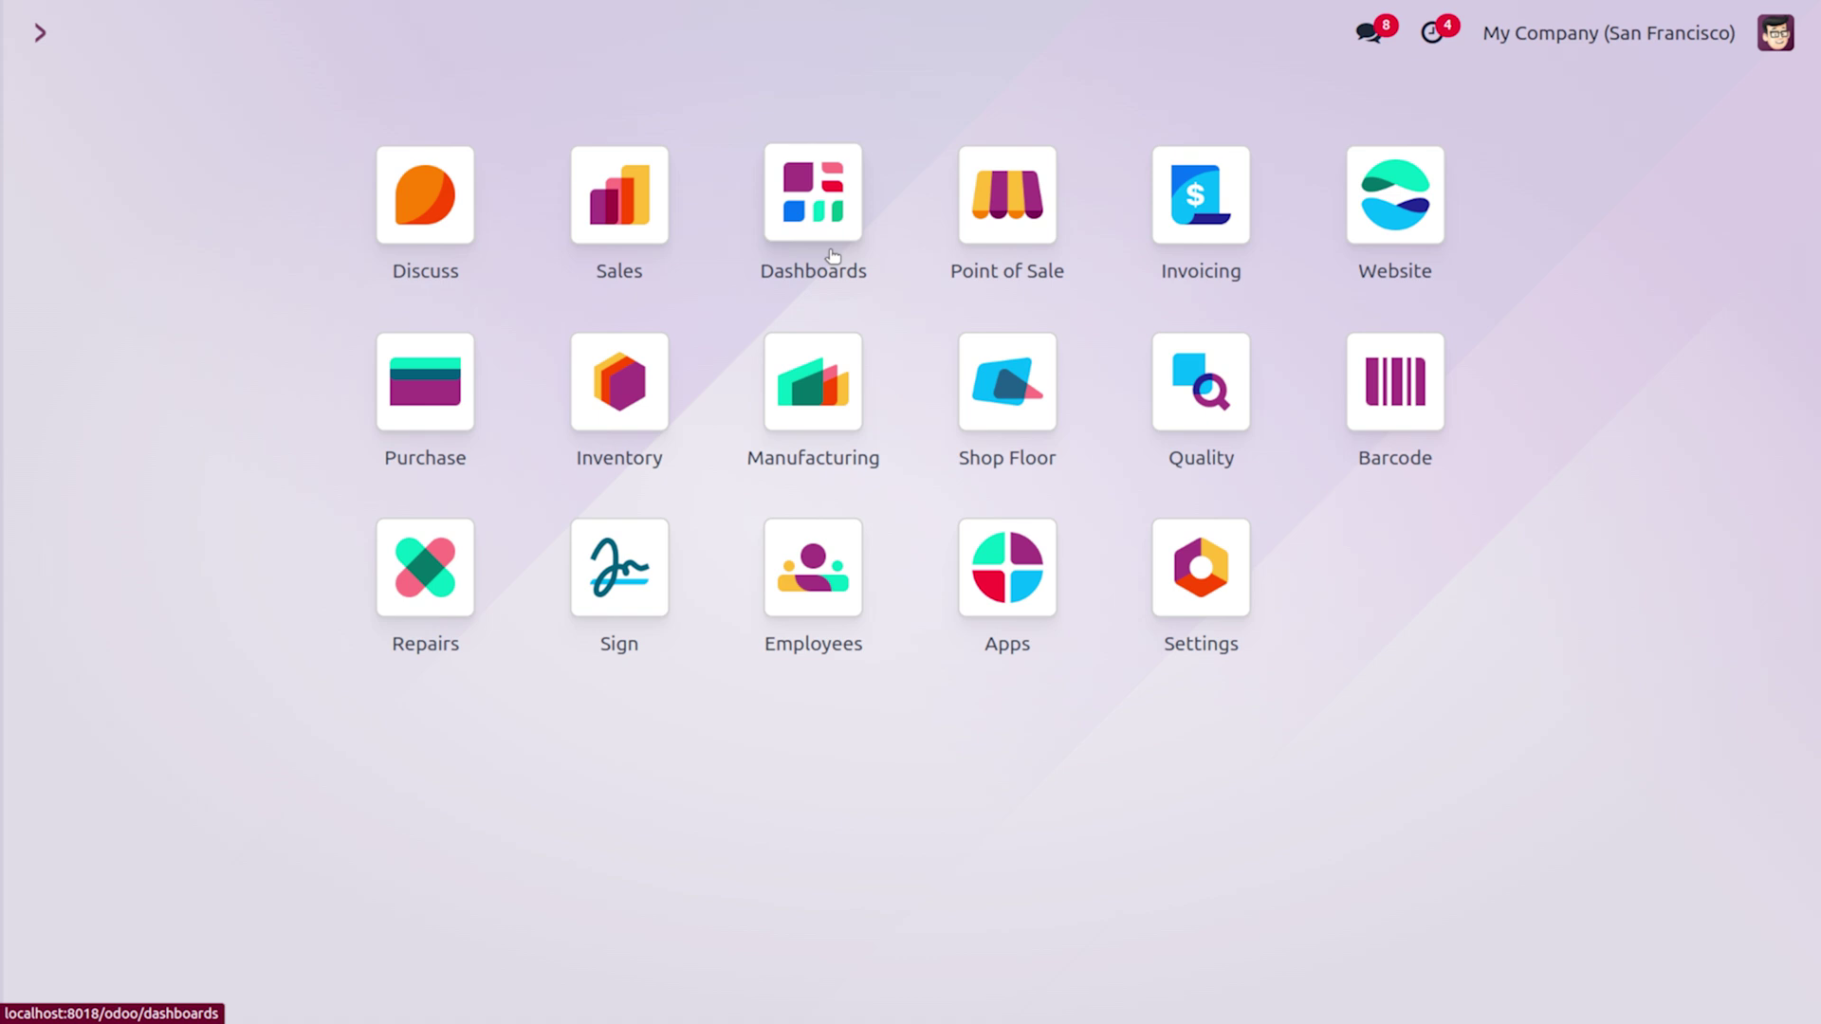
- Open the Sales app's settings to examine the Promotions, Loyalty & Gift Card option under Pricing
text(sa)
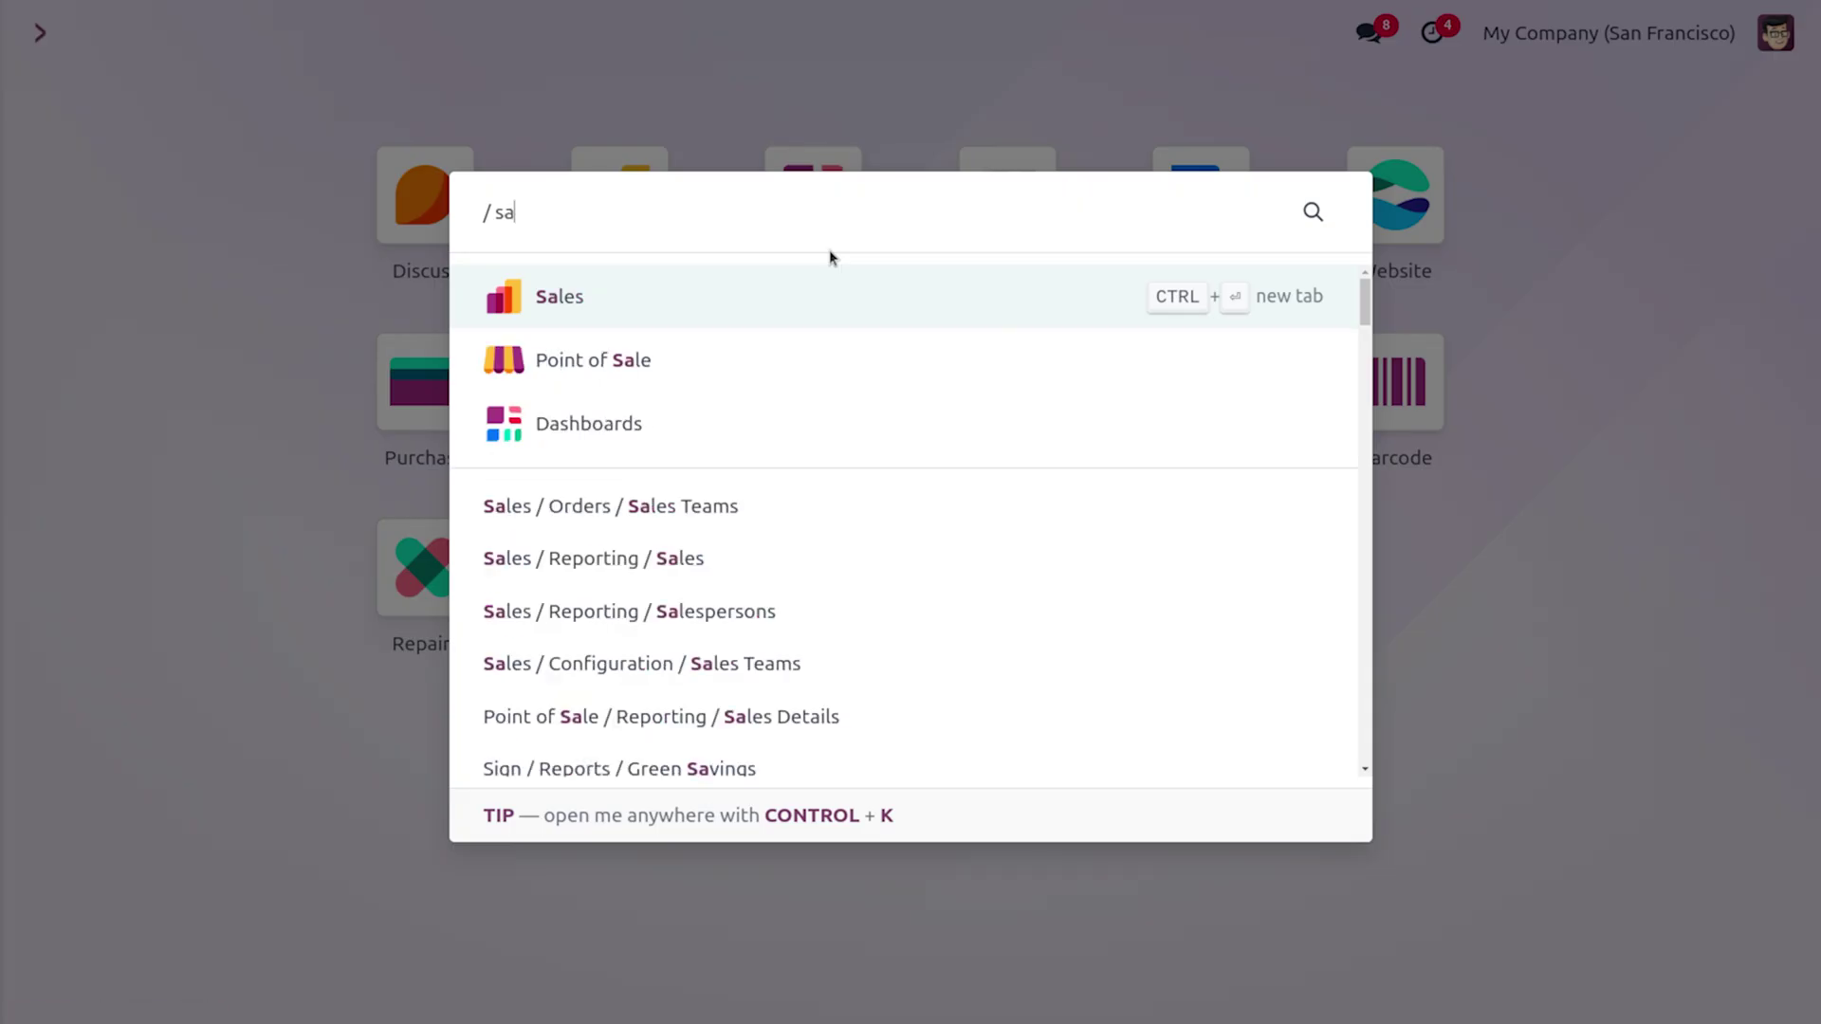
key(Return)
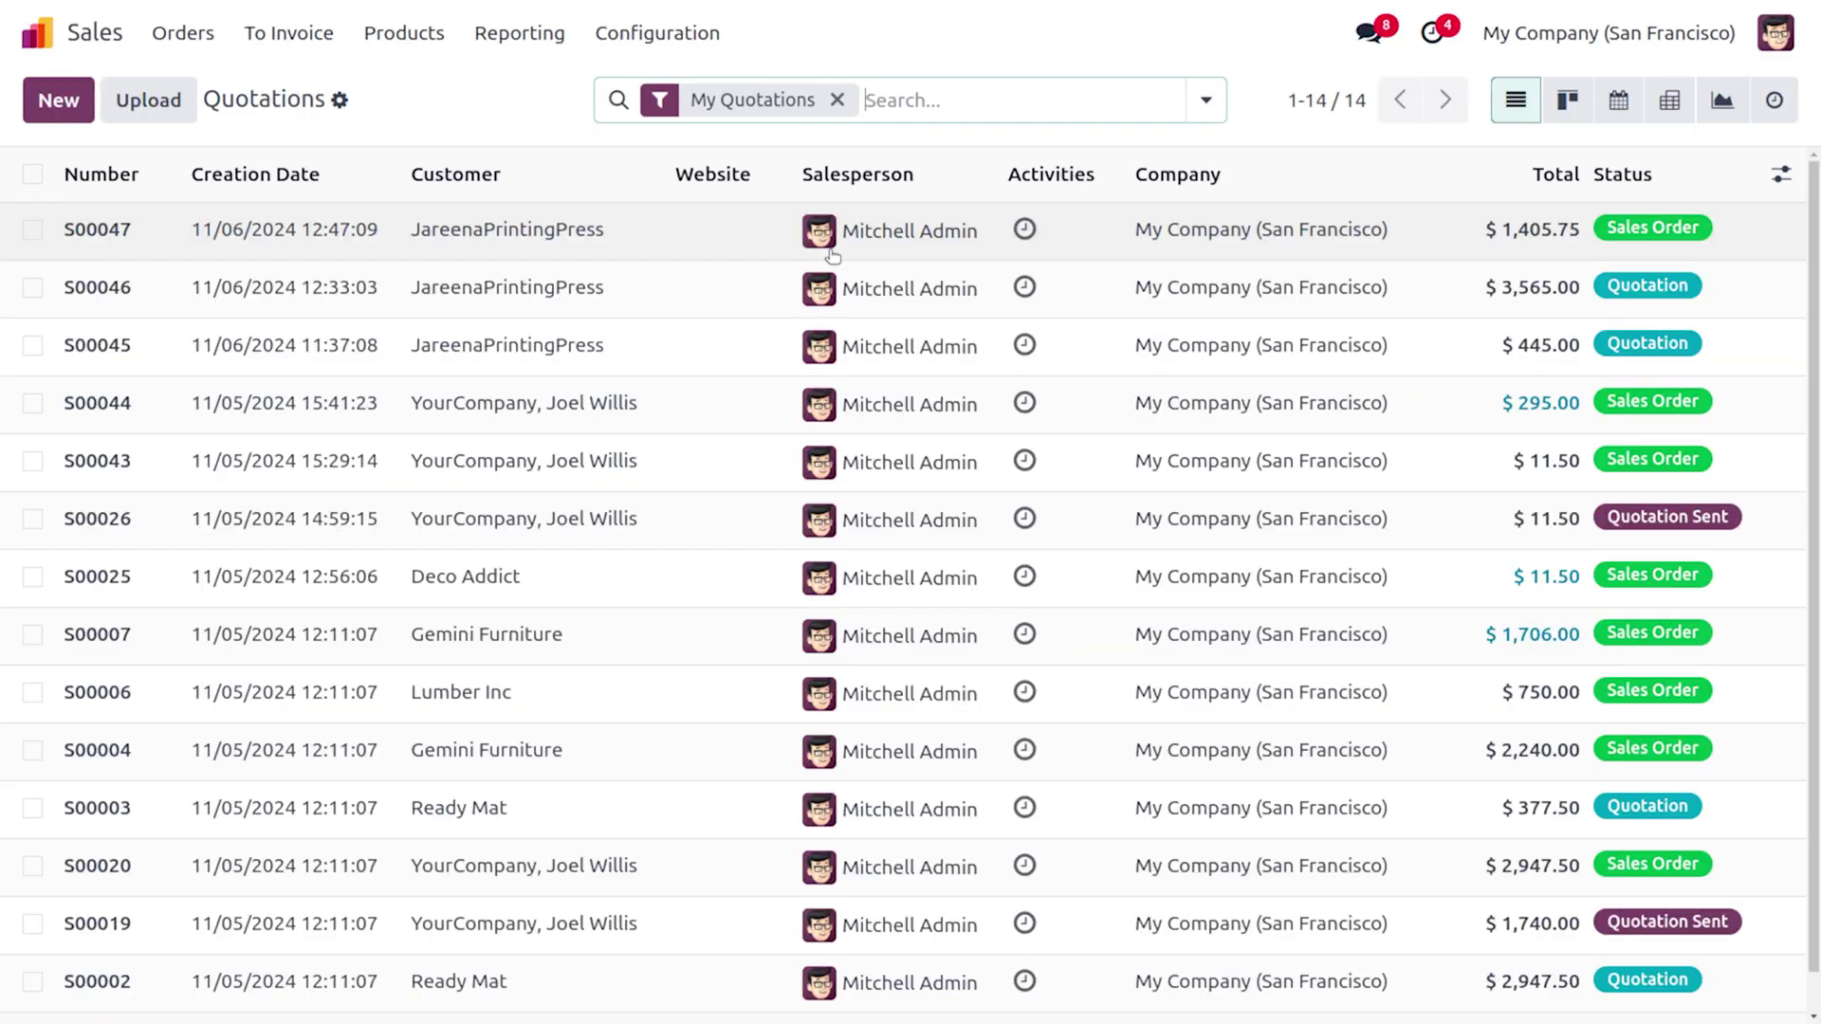
click(693, 32)
click(732, 85)
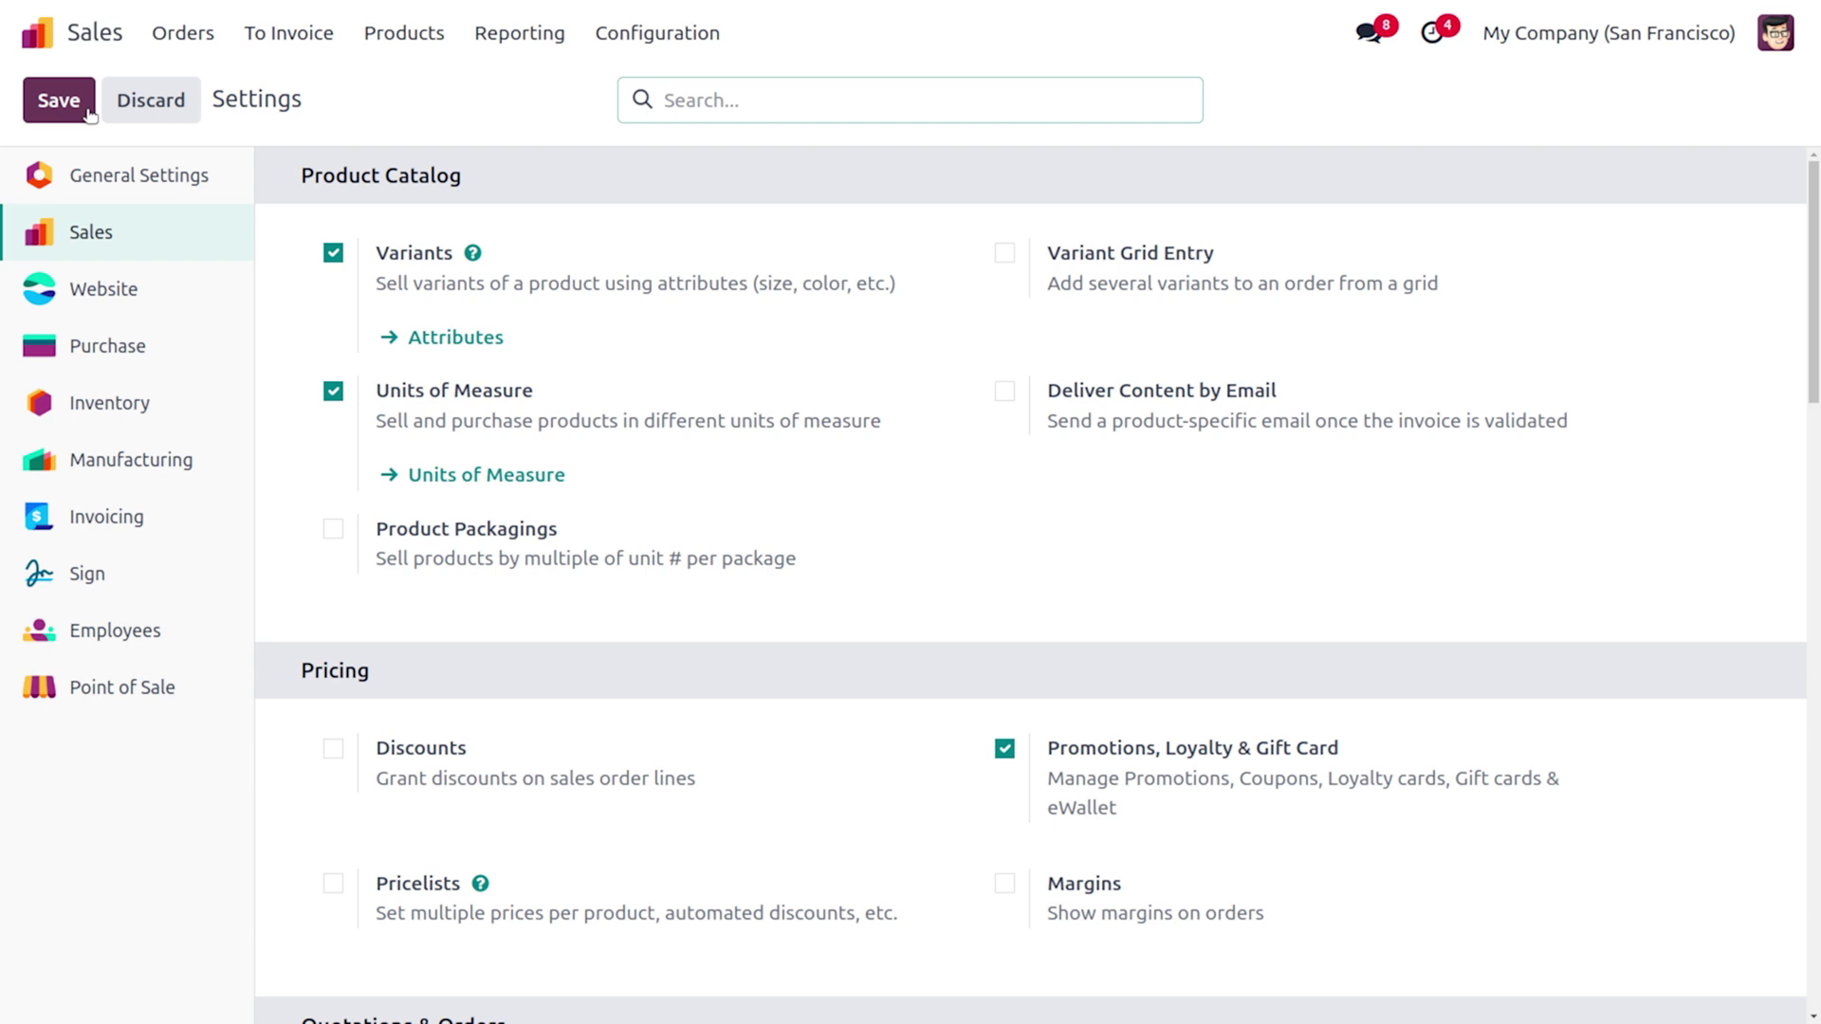
- Open the existing Gift Cards program from the gift cards and eWallet list
click(442, 35)
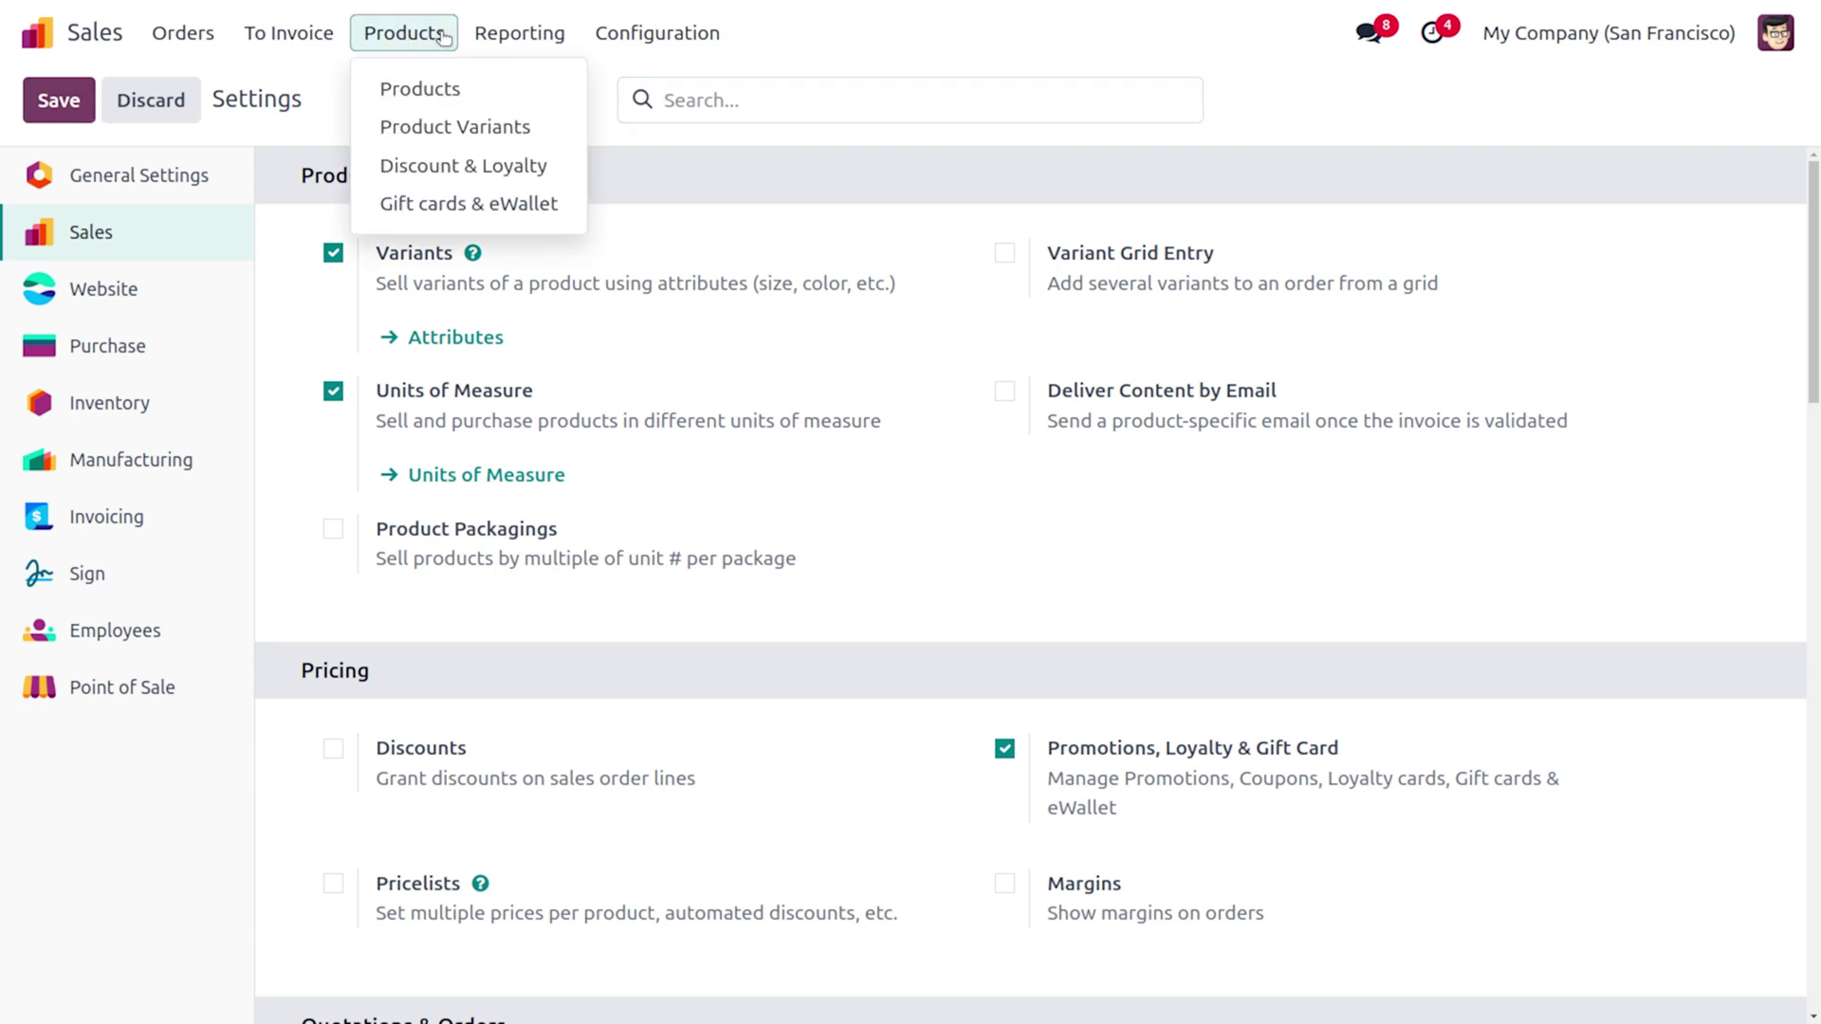
click(515, 207)
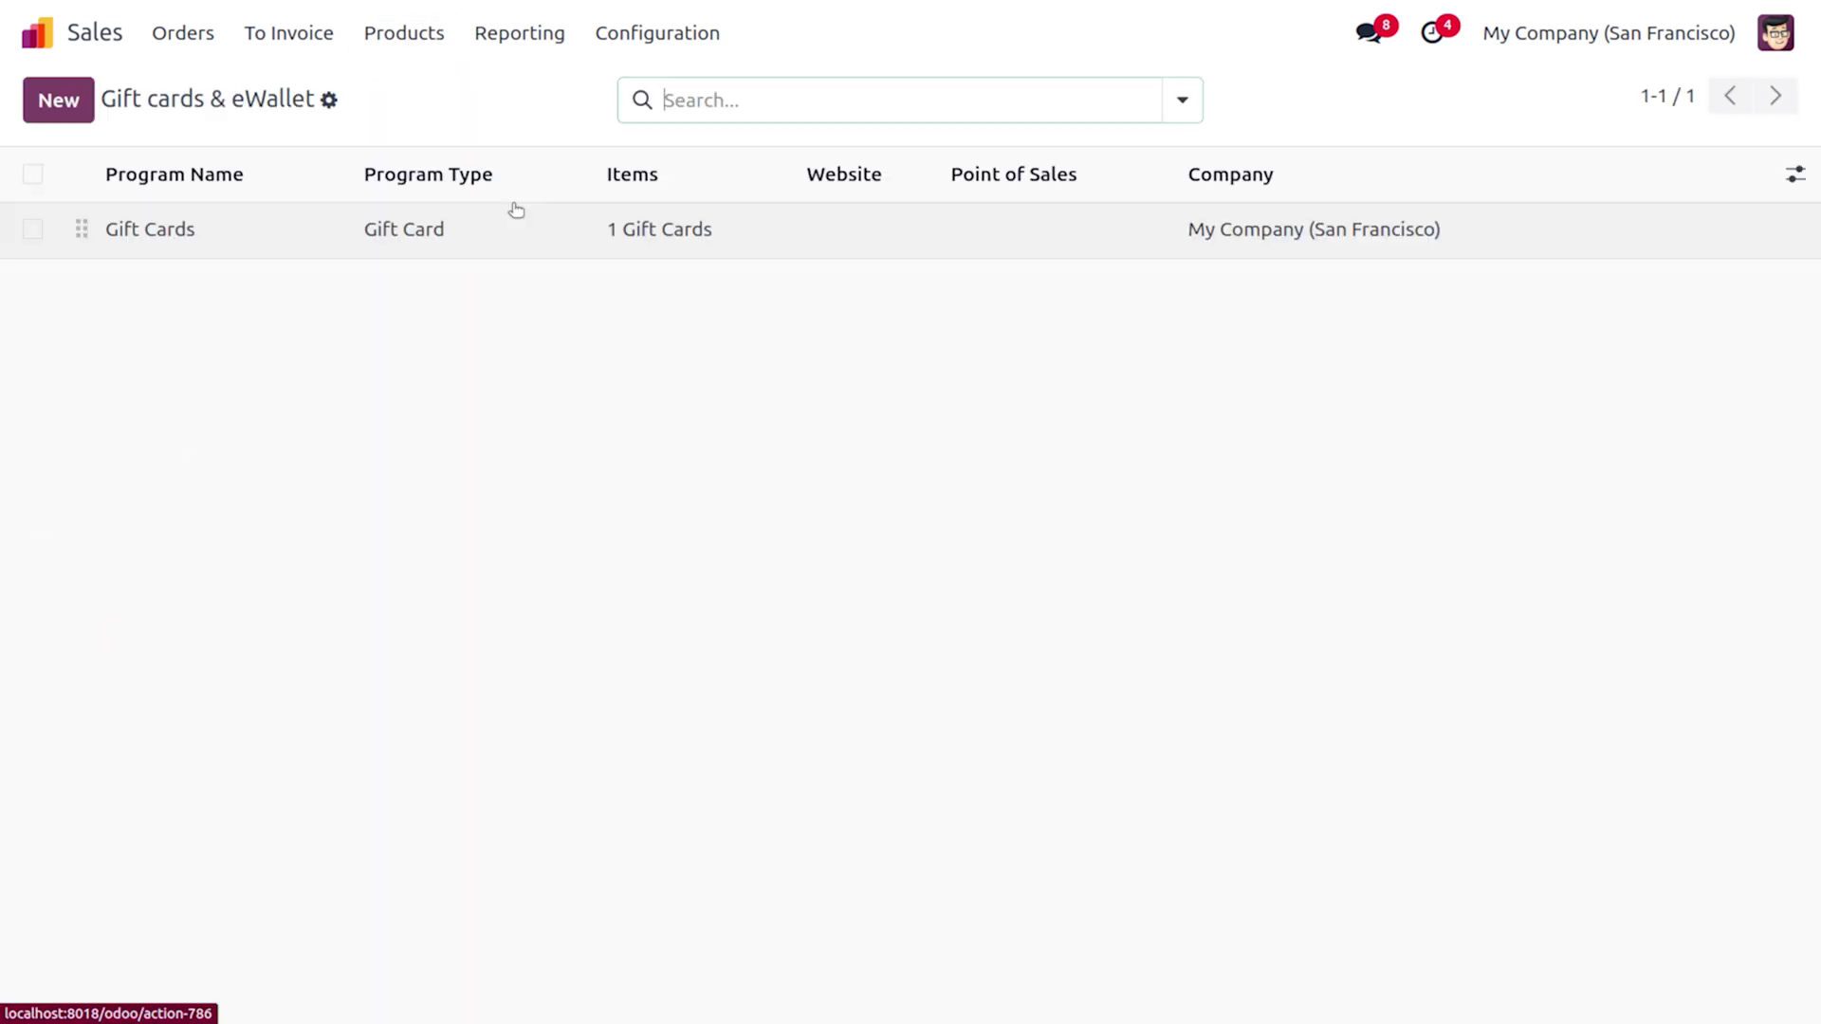
click(231, 236)
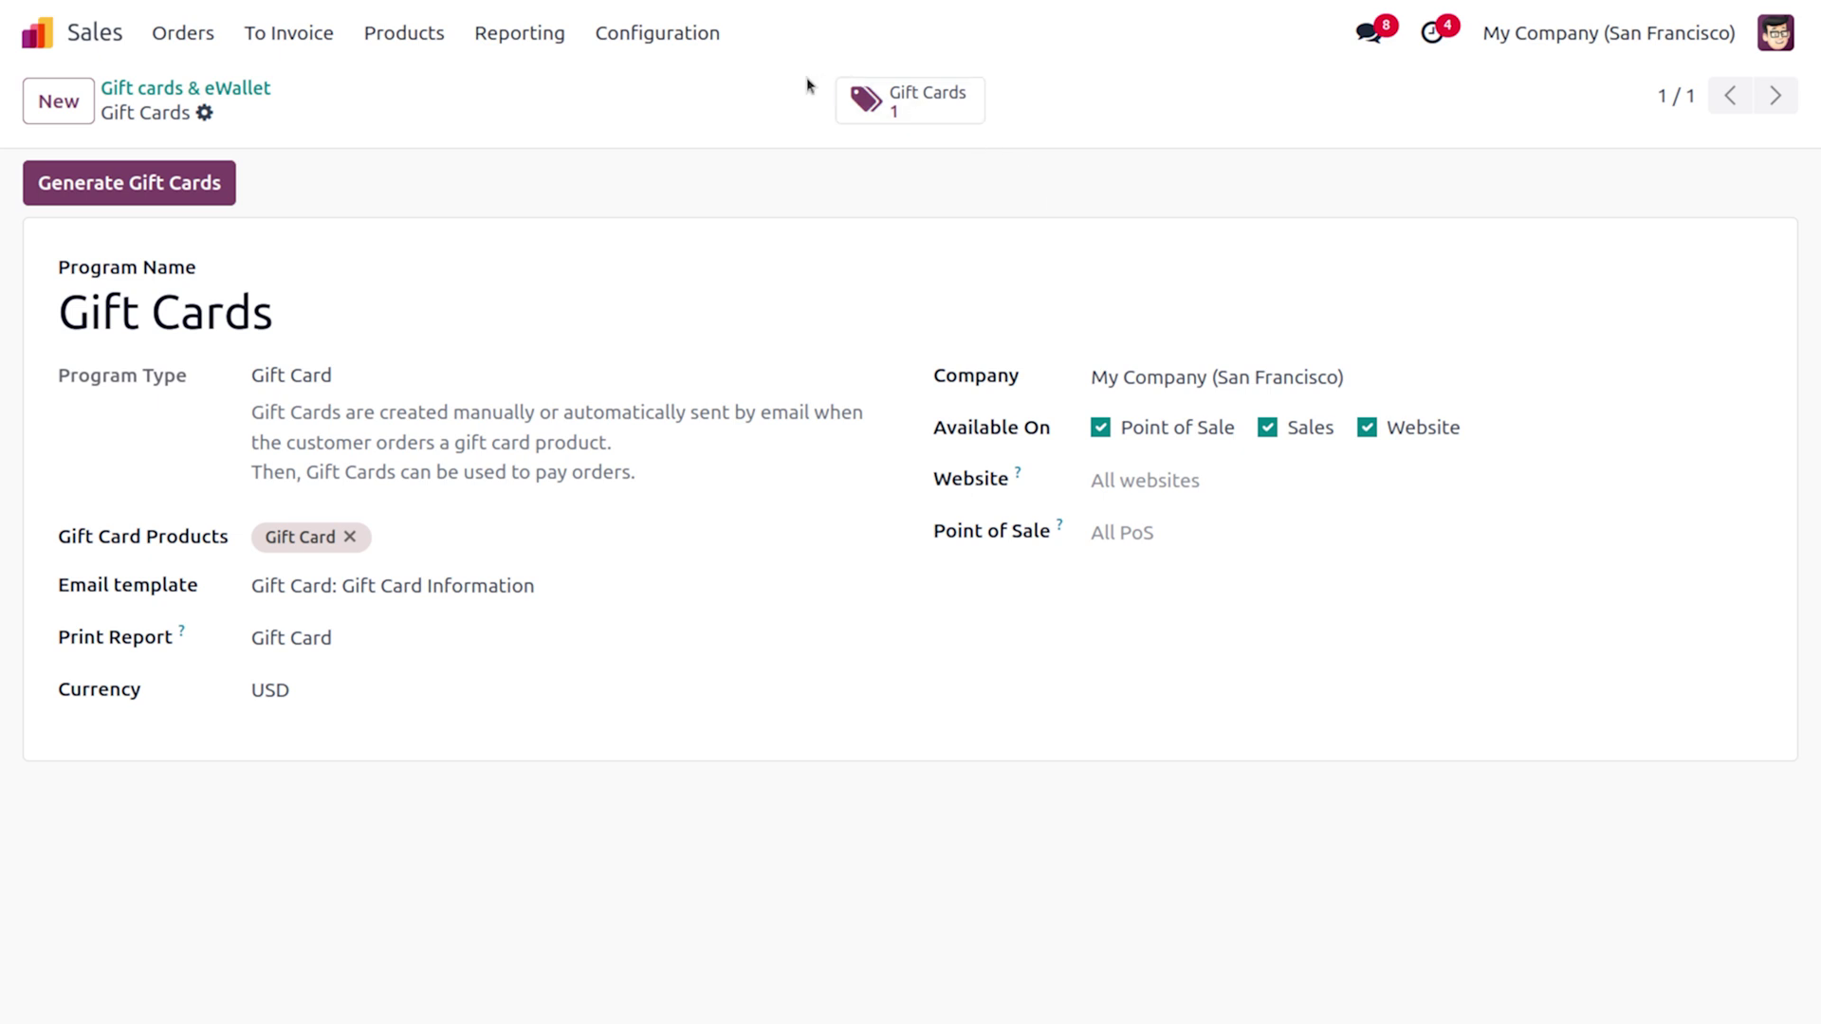
- Start generating gift cards for selected customers and choose the YourCompany contact as the recipient
click(211, 194)
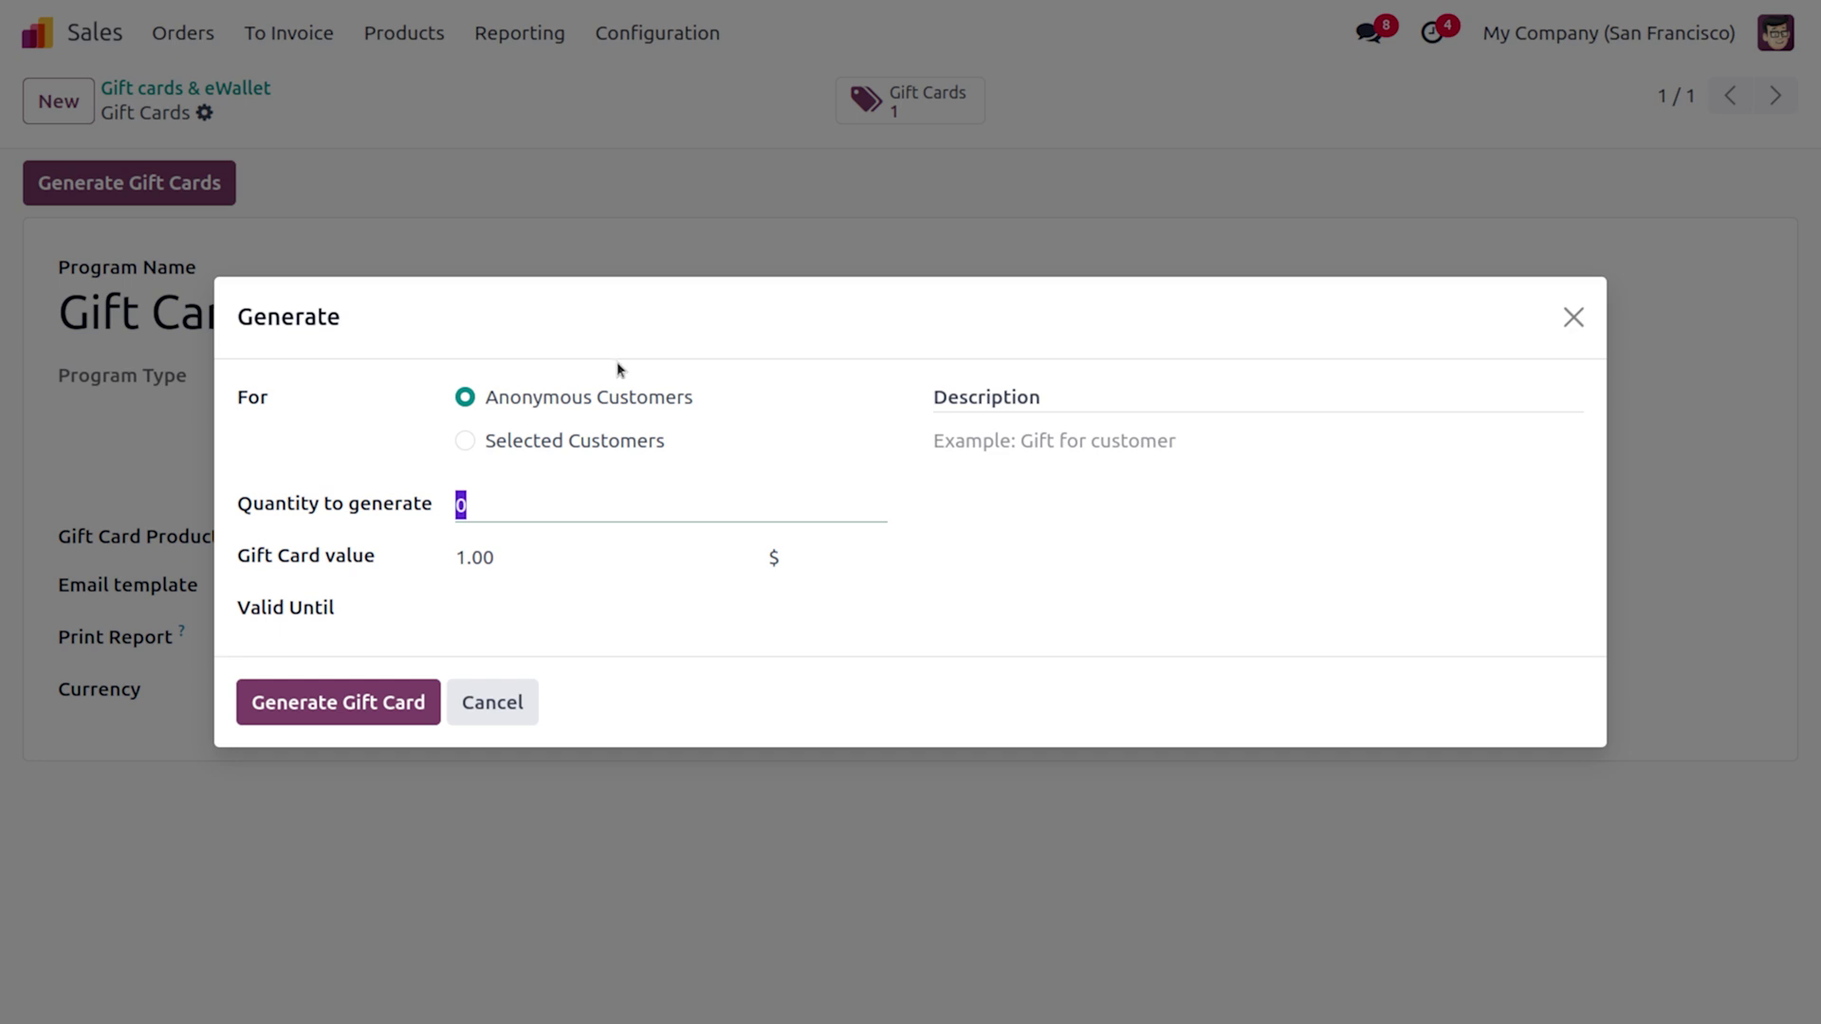
click(628, 441)
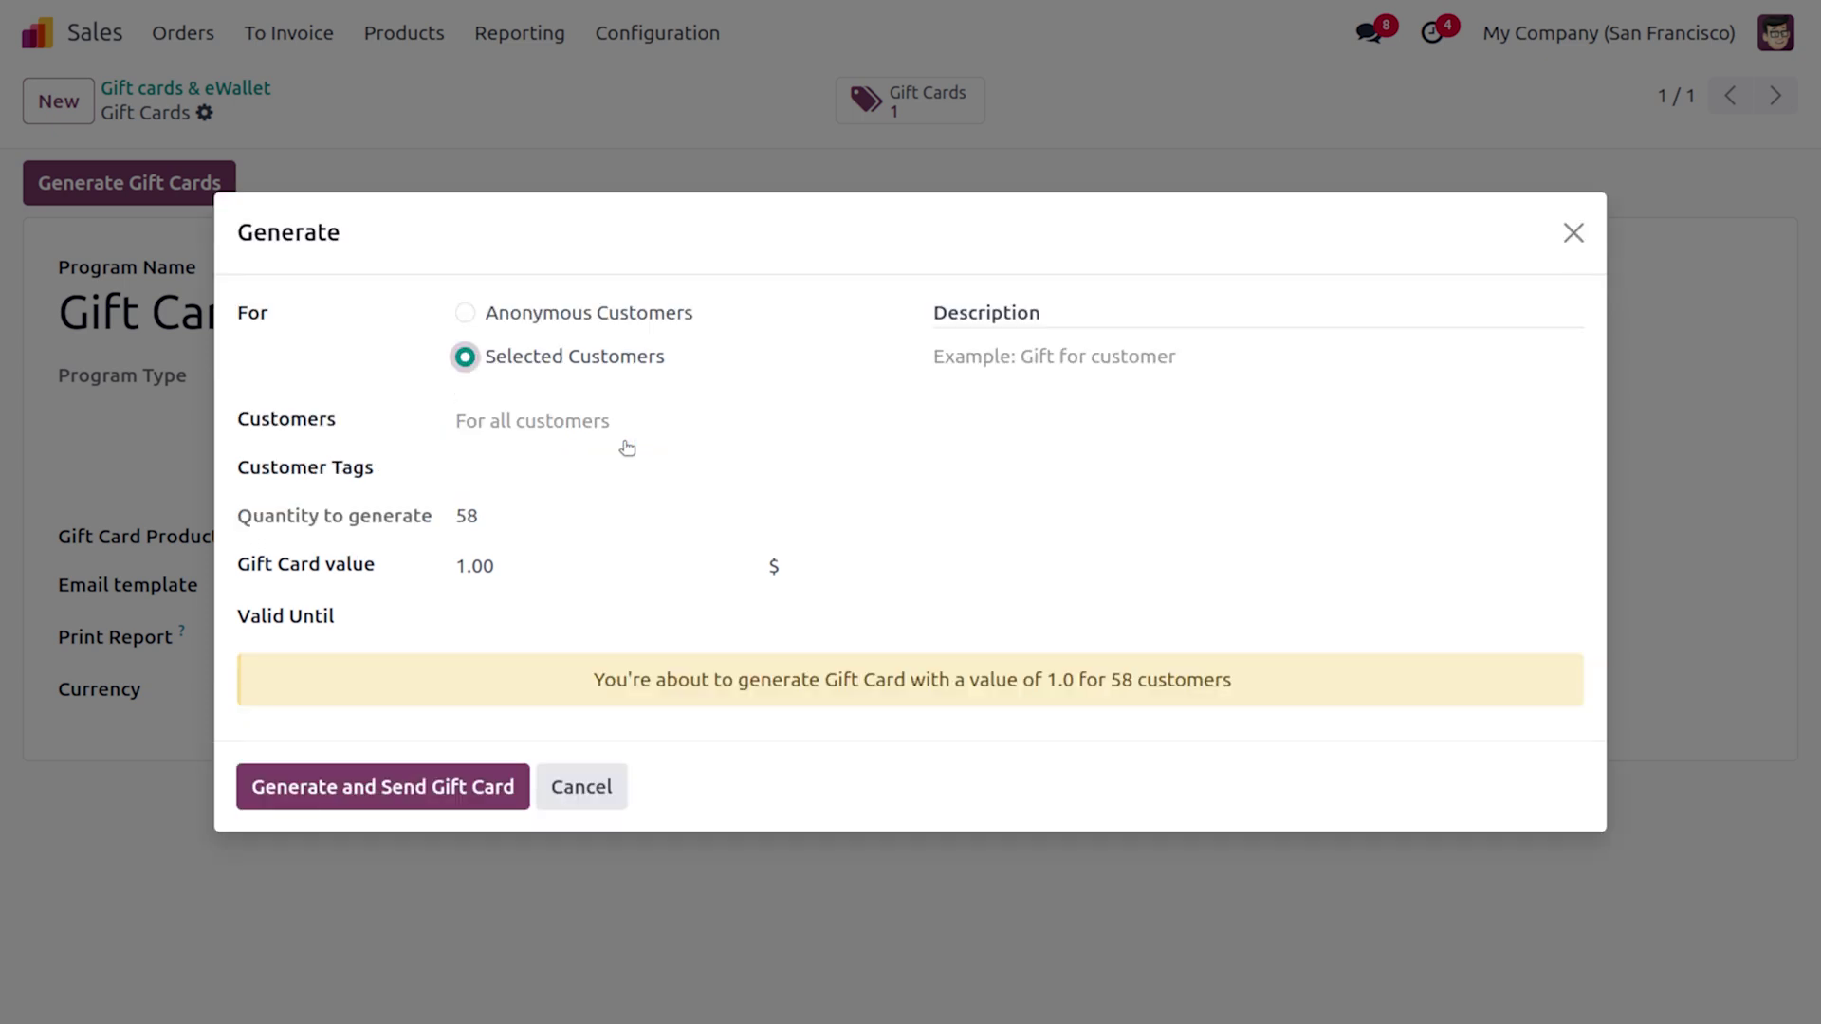
click(555, 410)
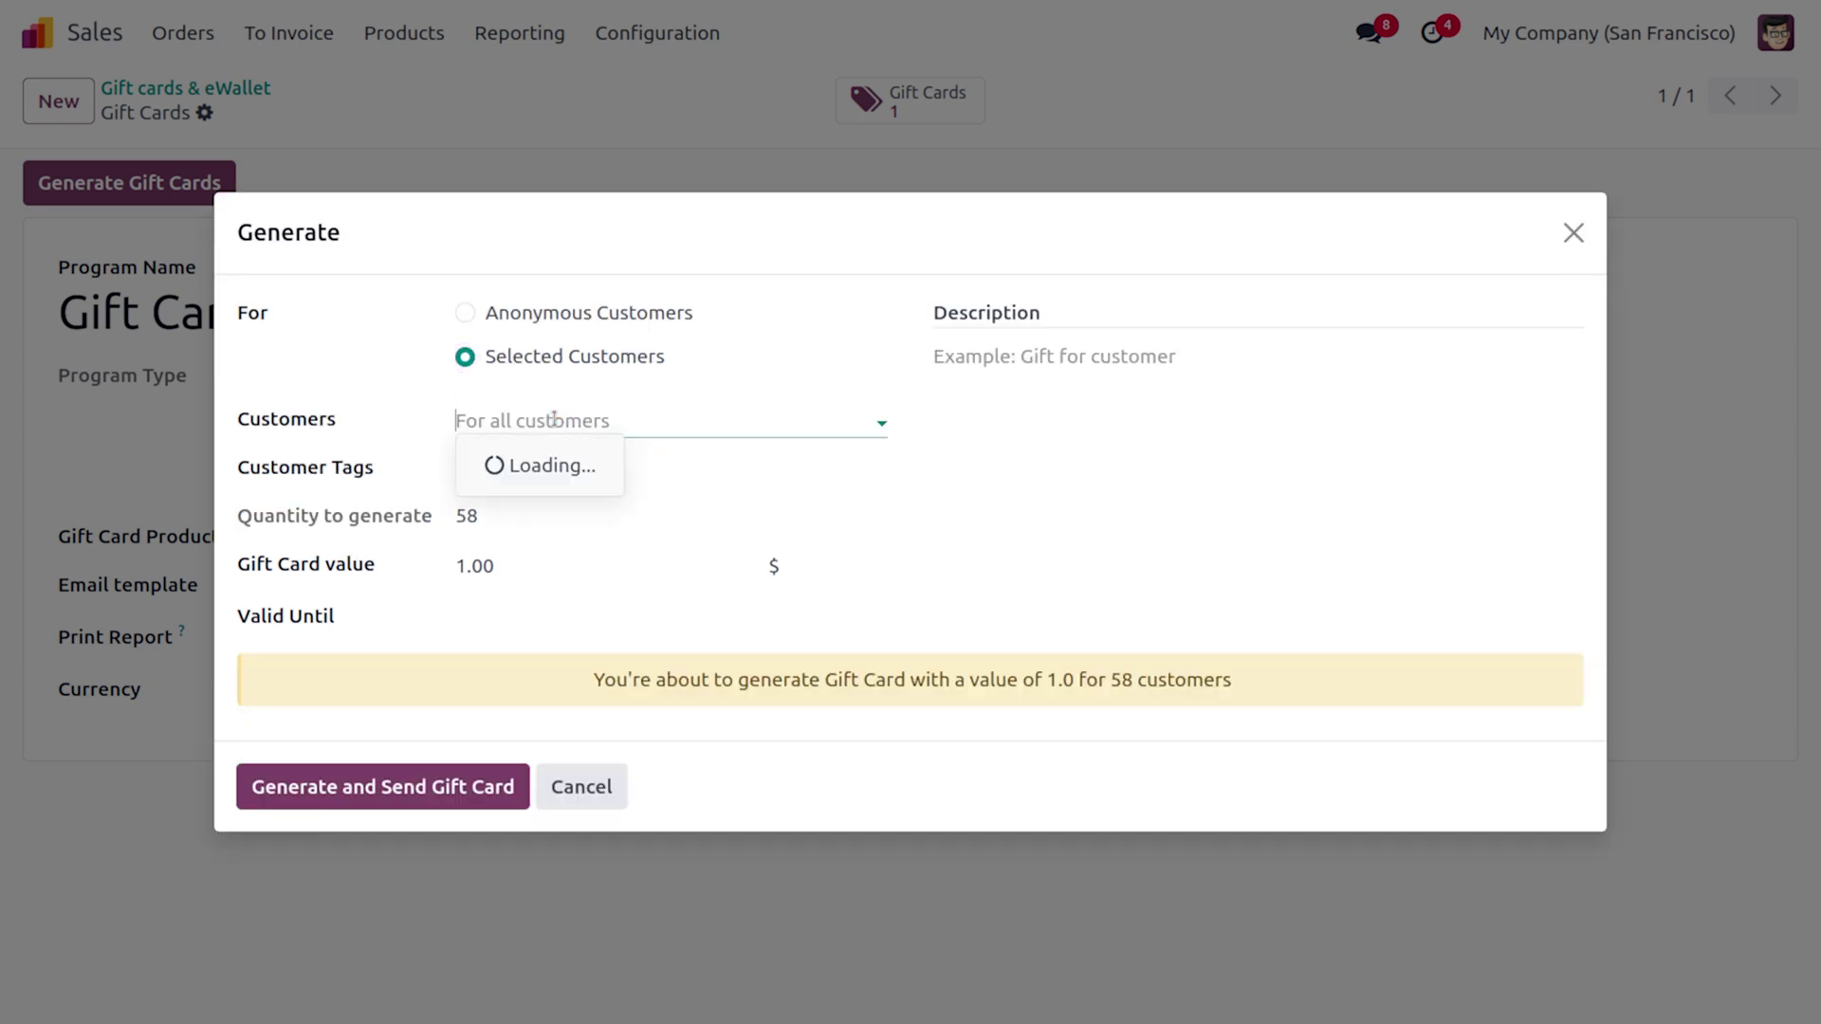
text(j)
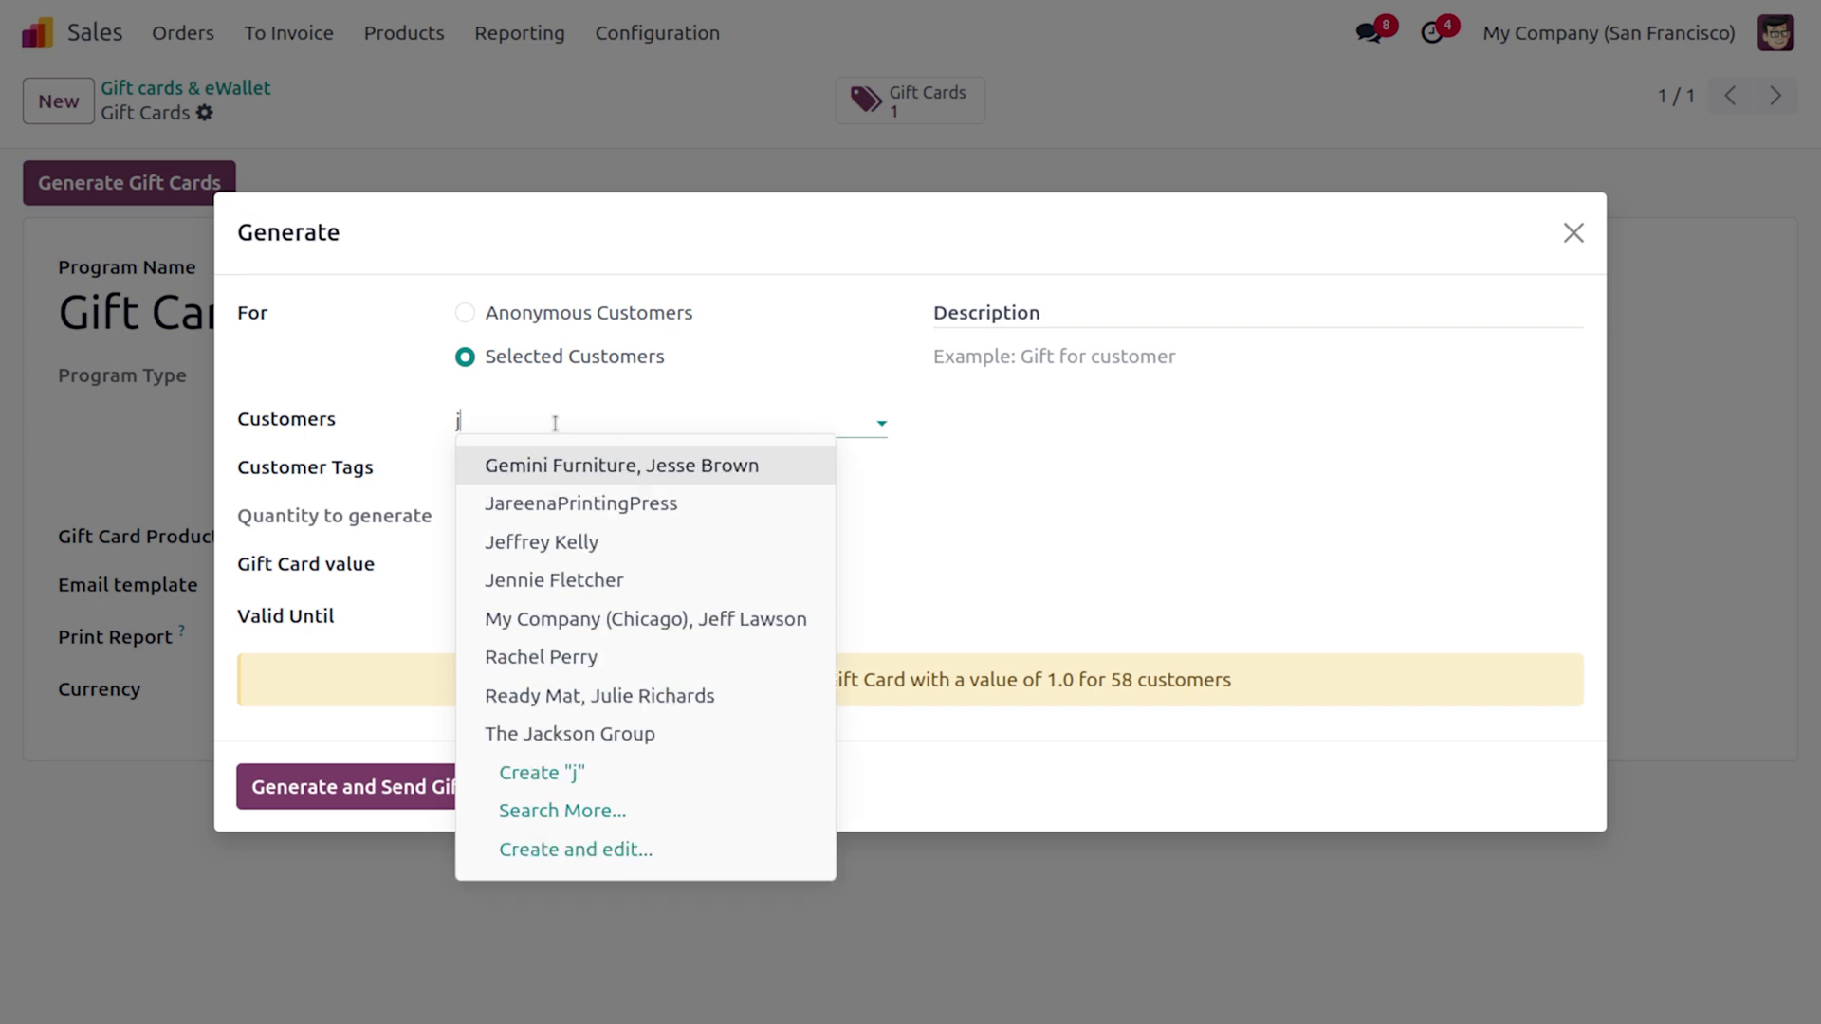
text(o)
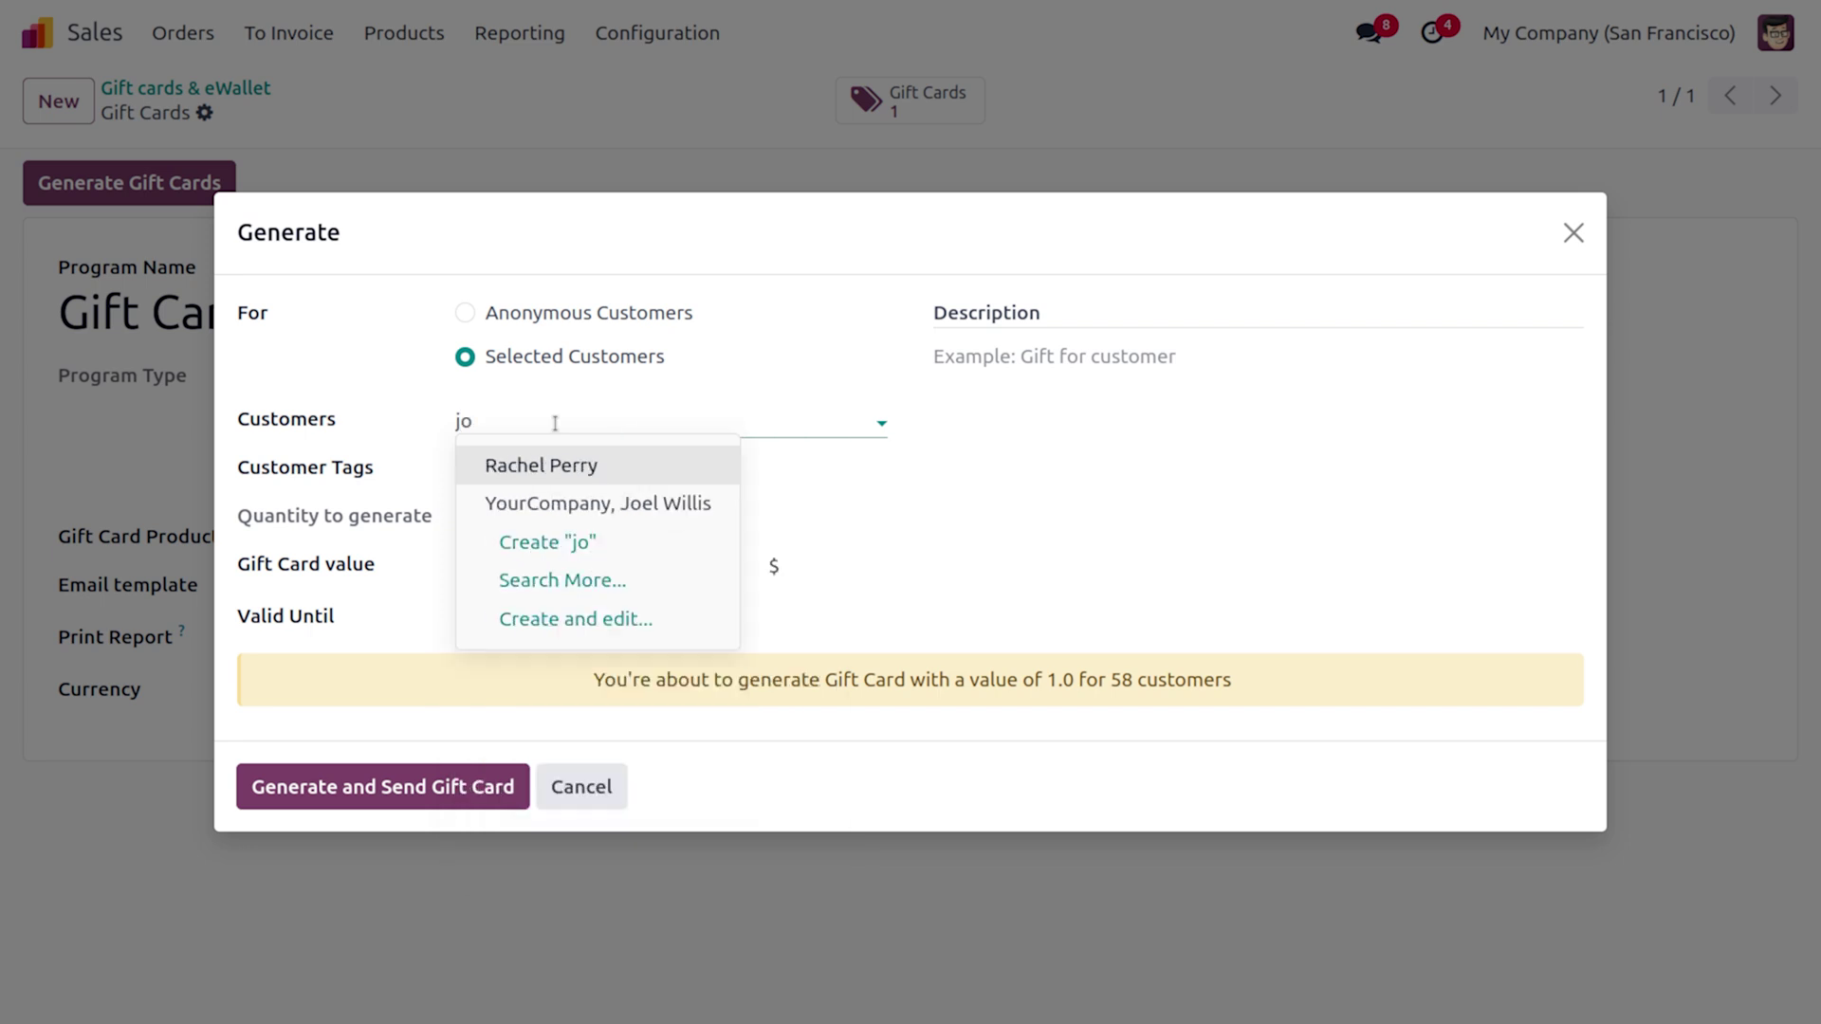
key(Down)
key(Return)
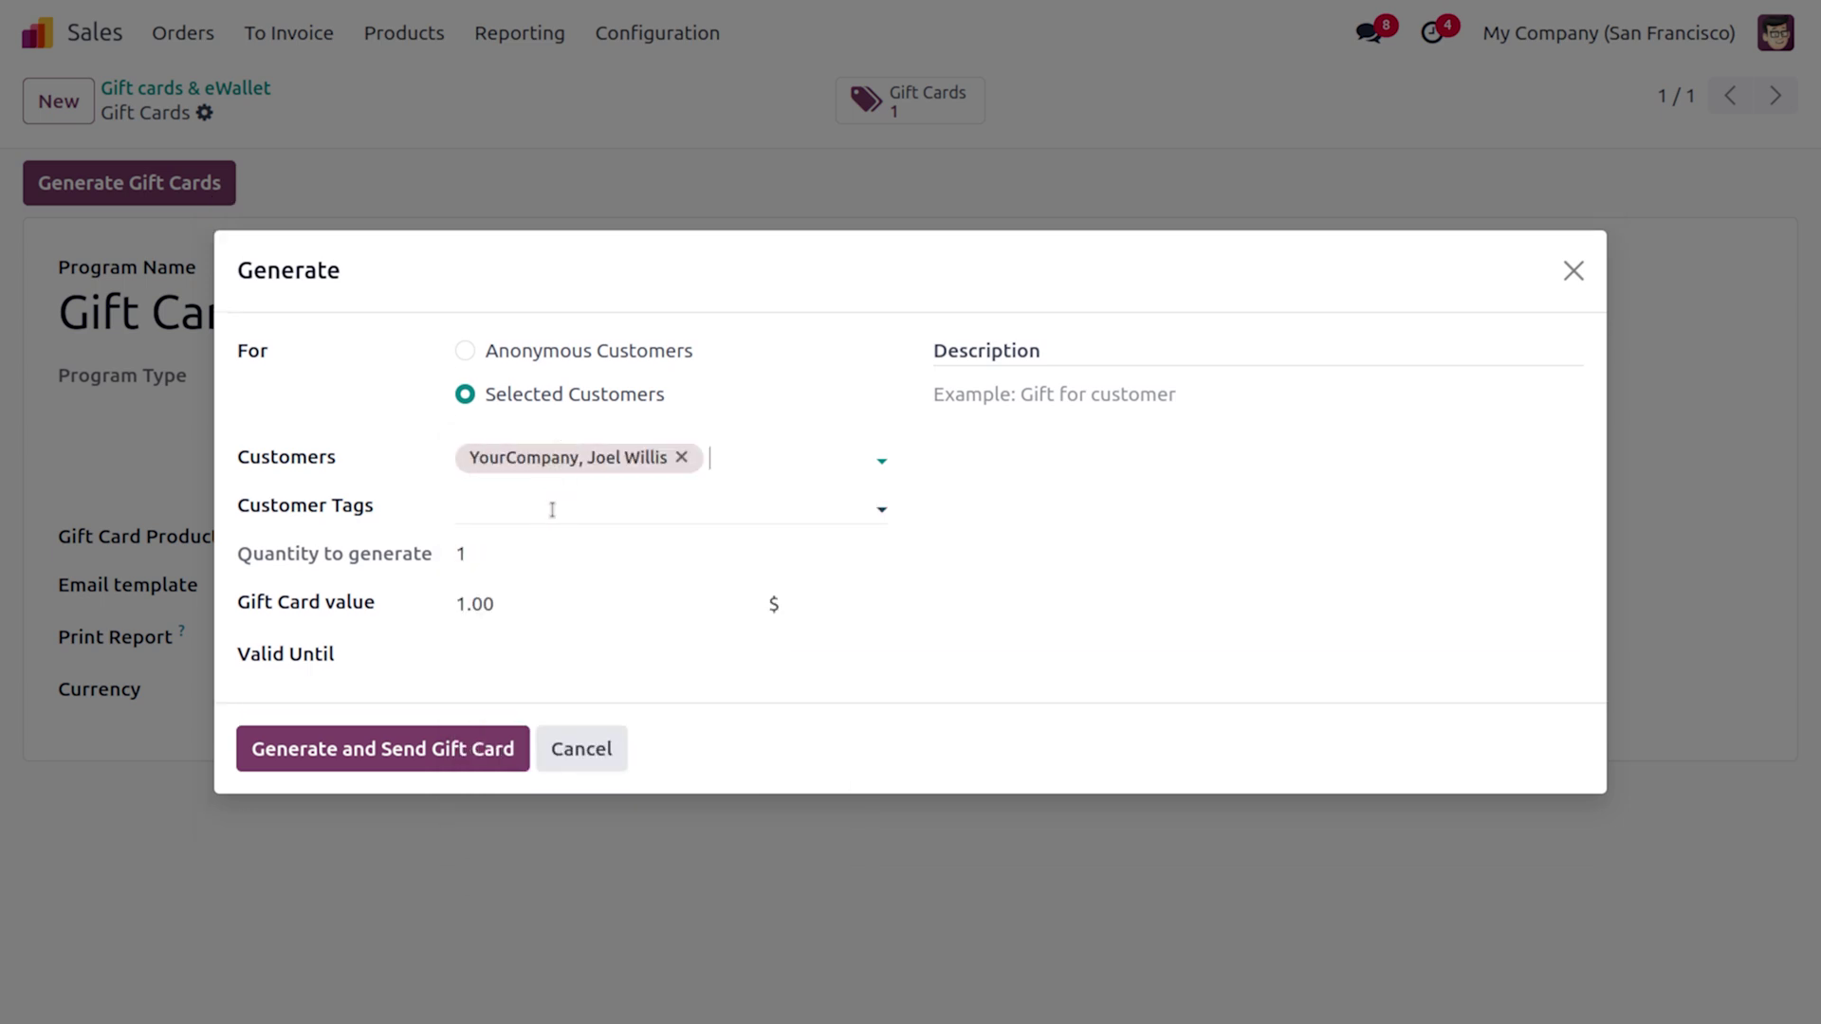
- Set the gift card value to $1,000 with the description "Gift for customer", and generate and send the card
click(528, 599)
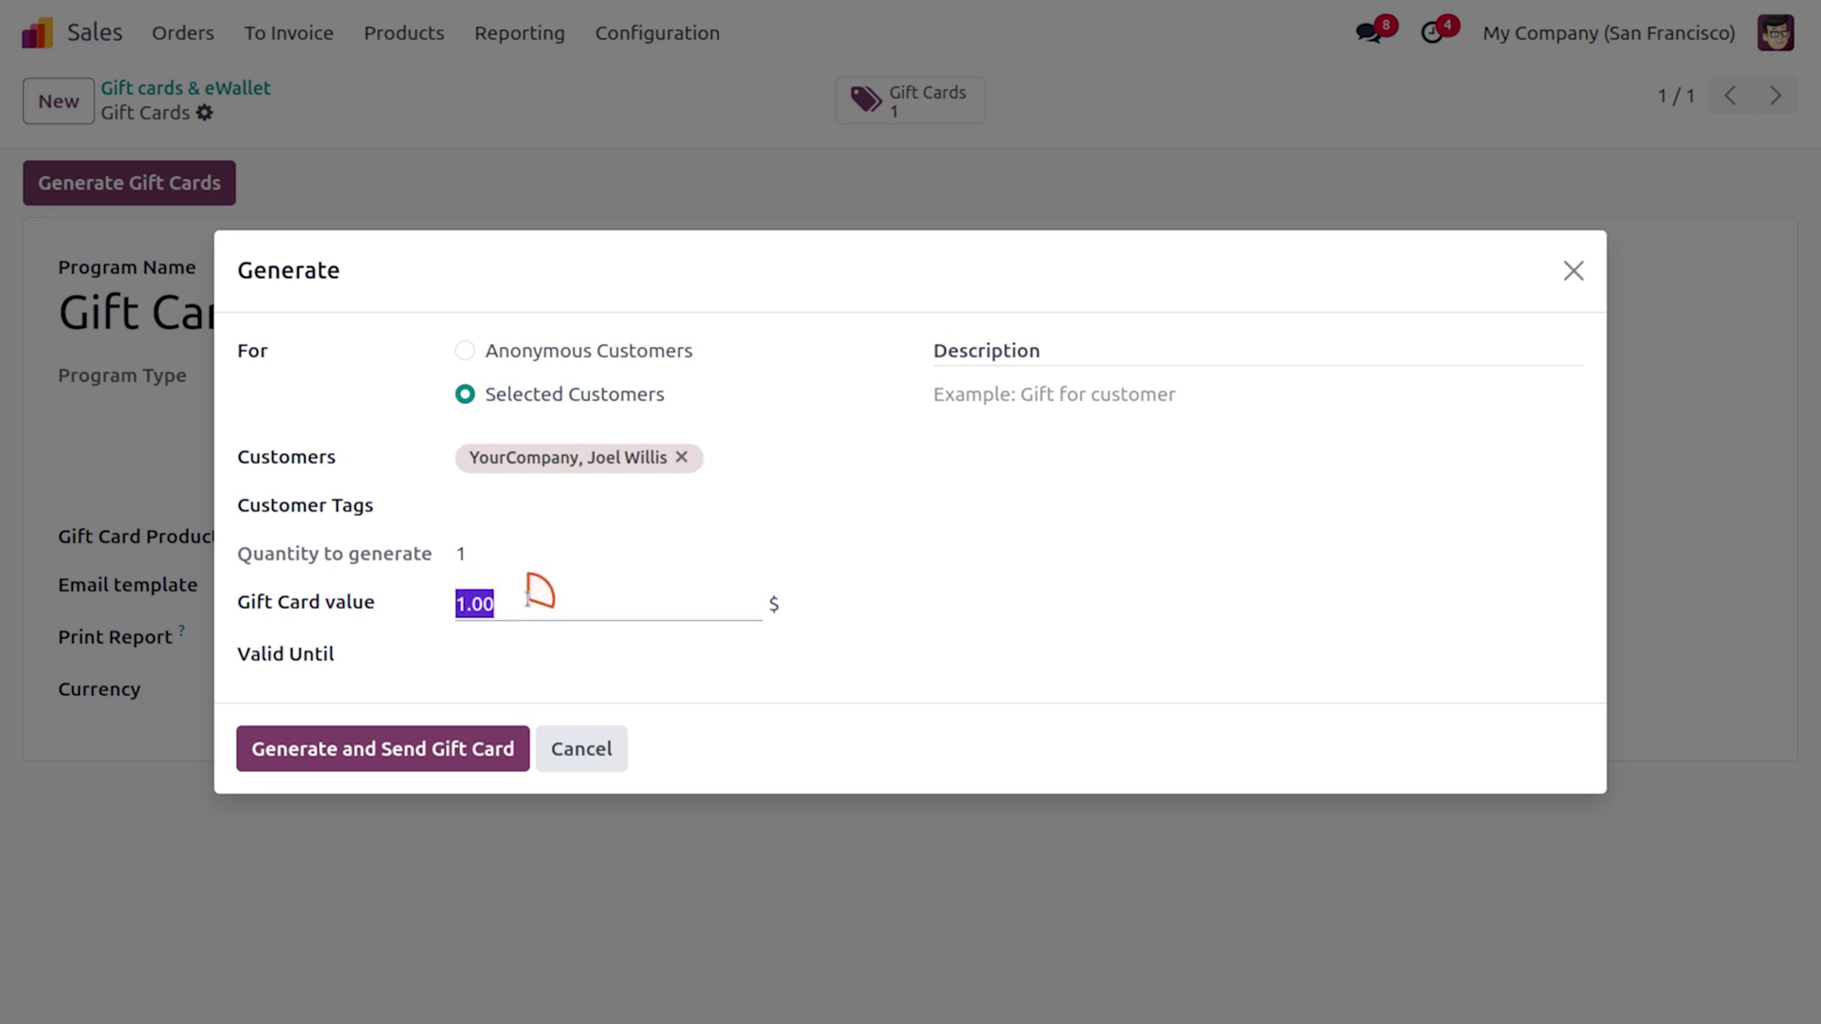
text(1000)
click(935, 429)
text(G)
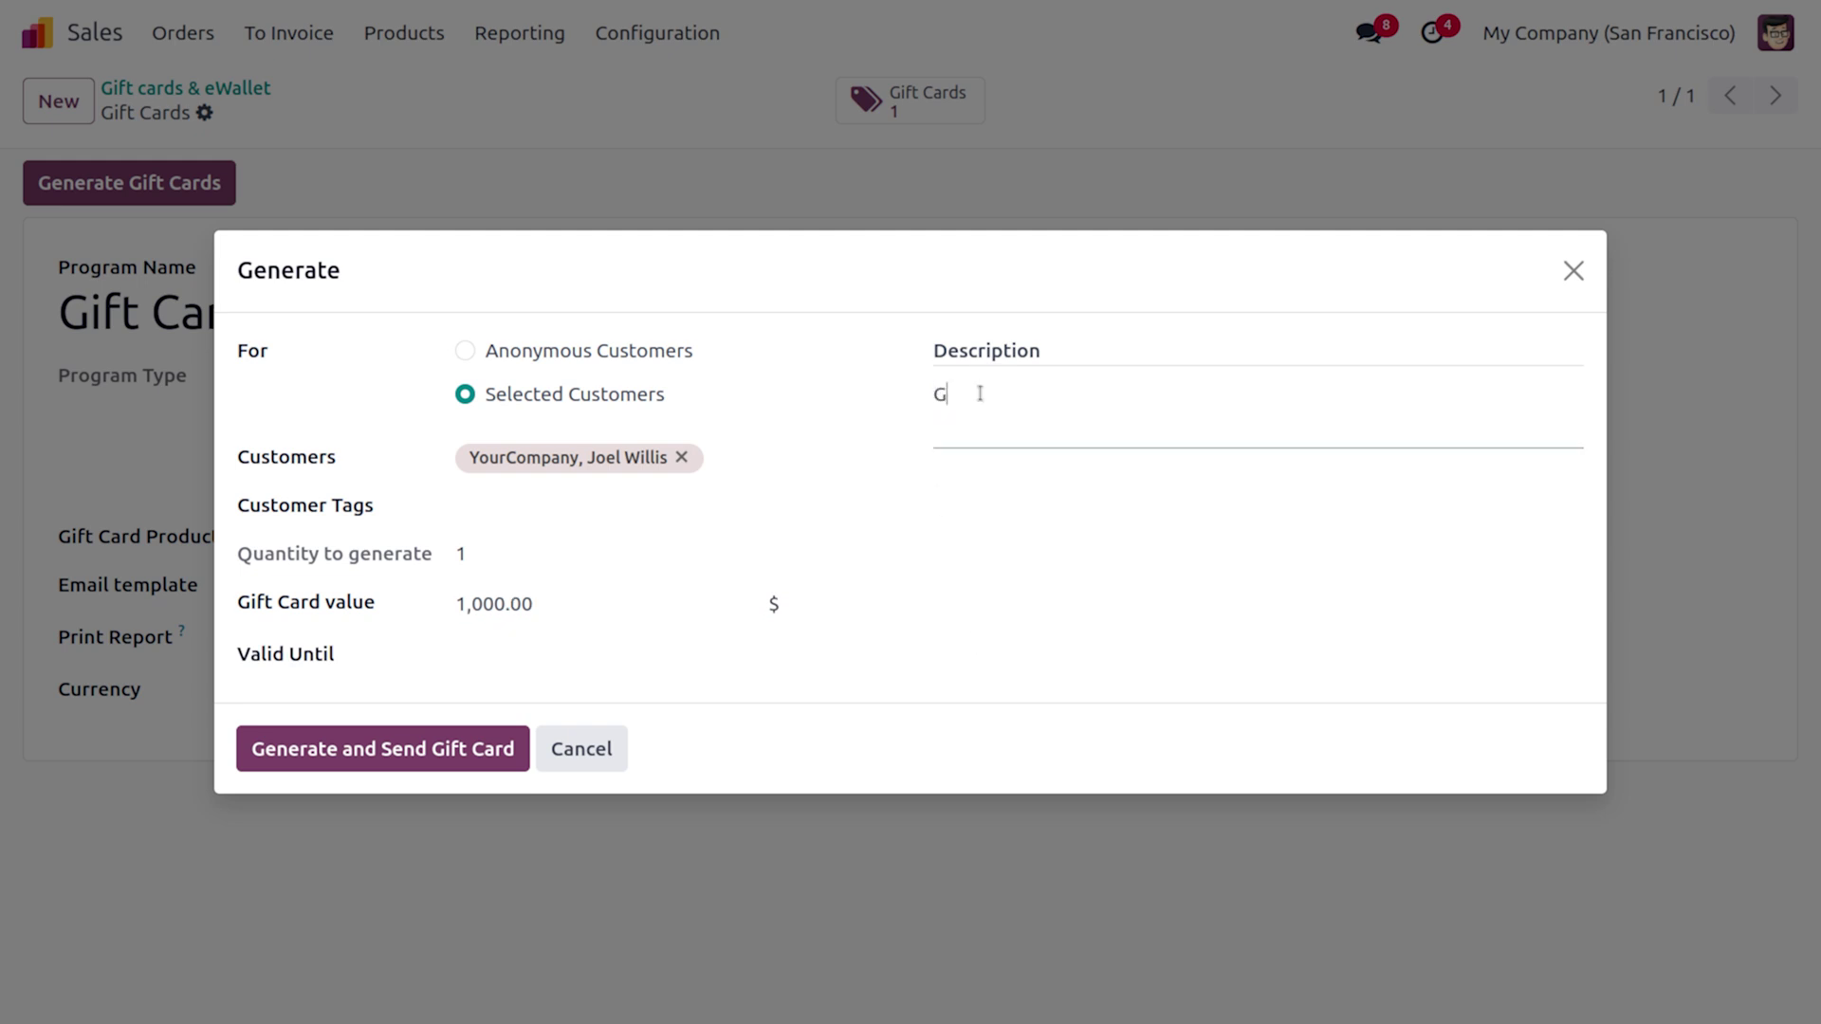
text(ift for customer)
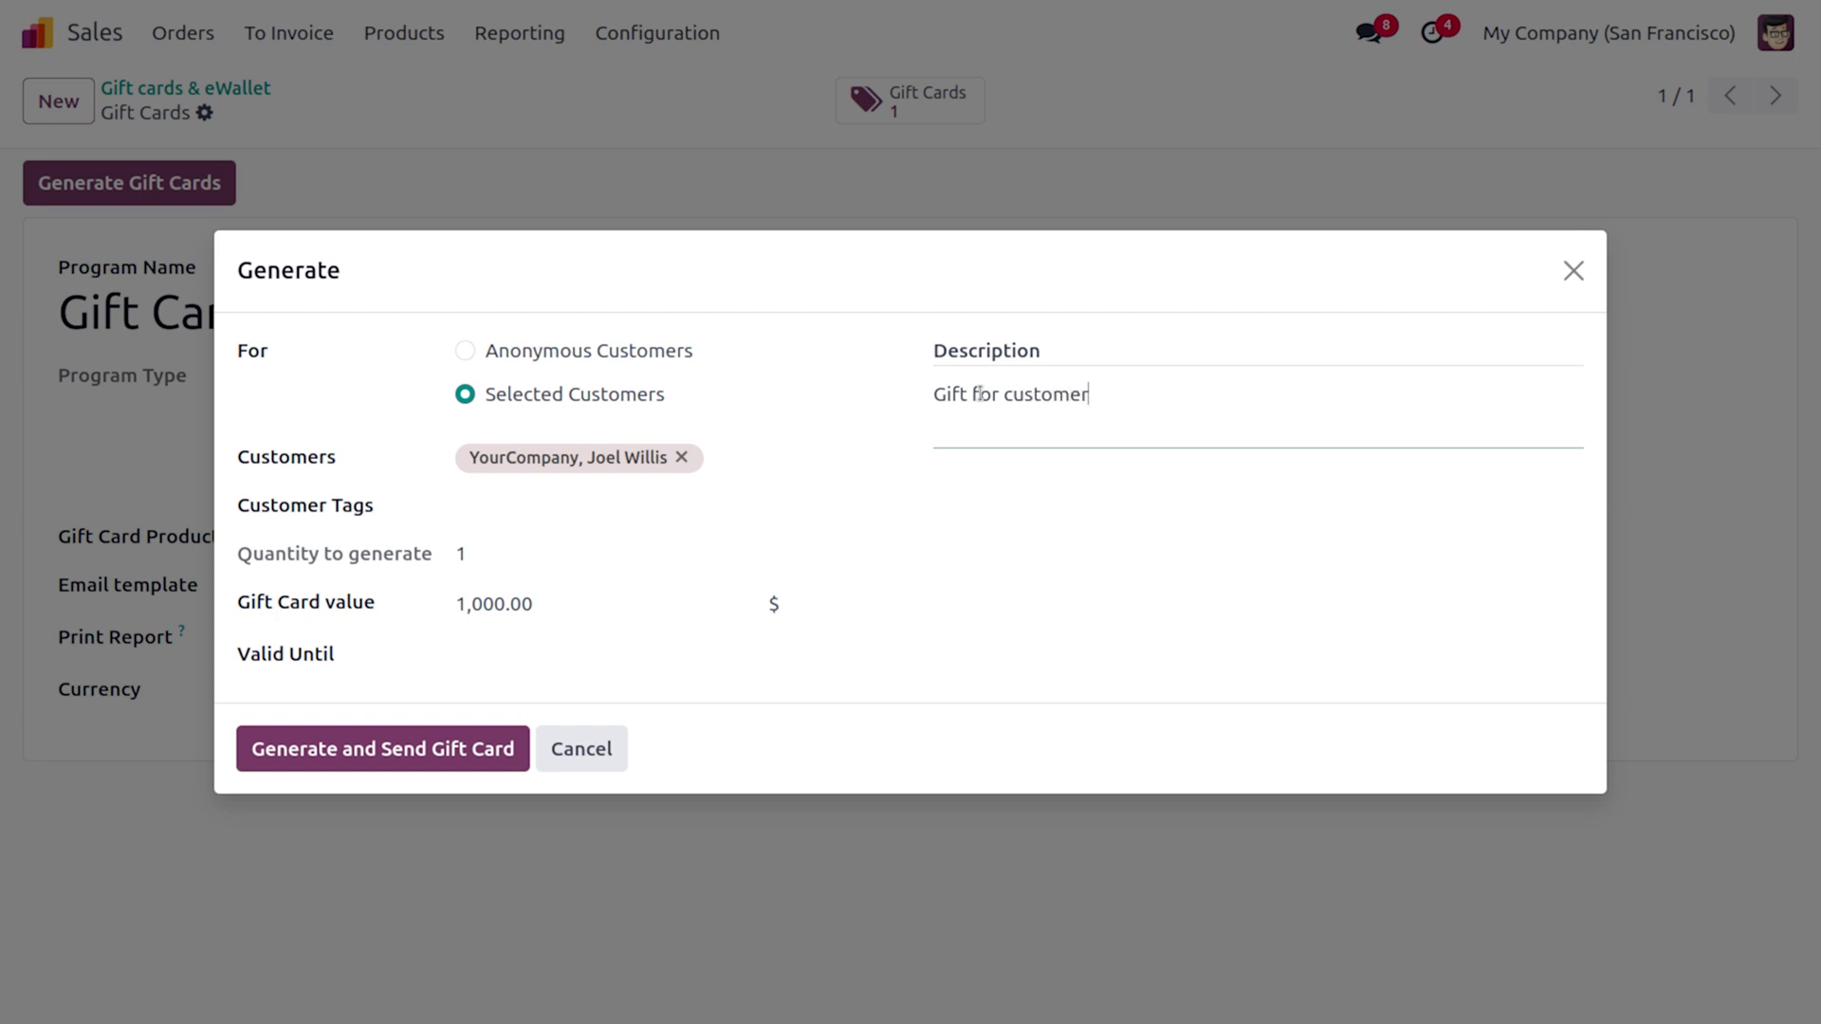
click(359, 751)
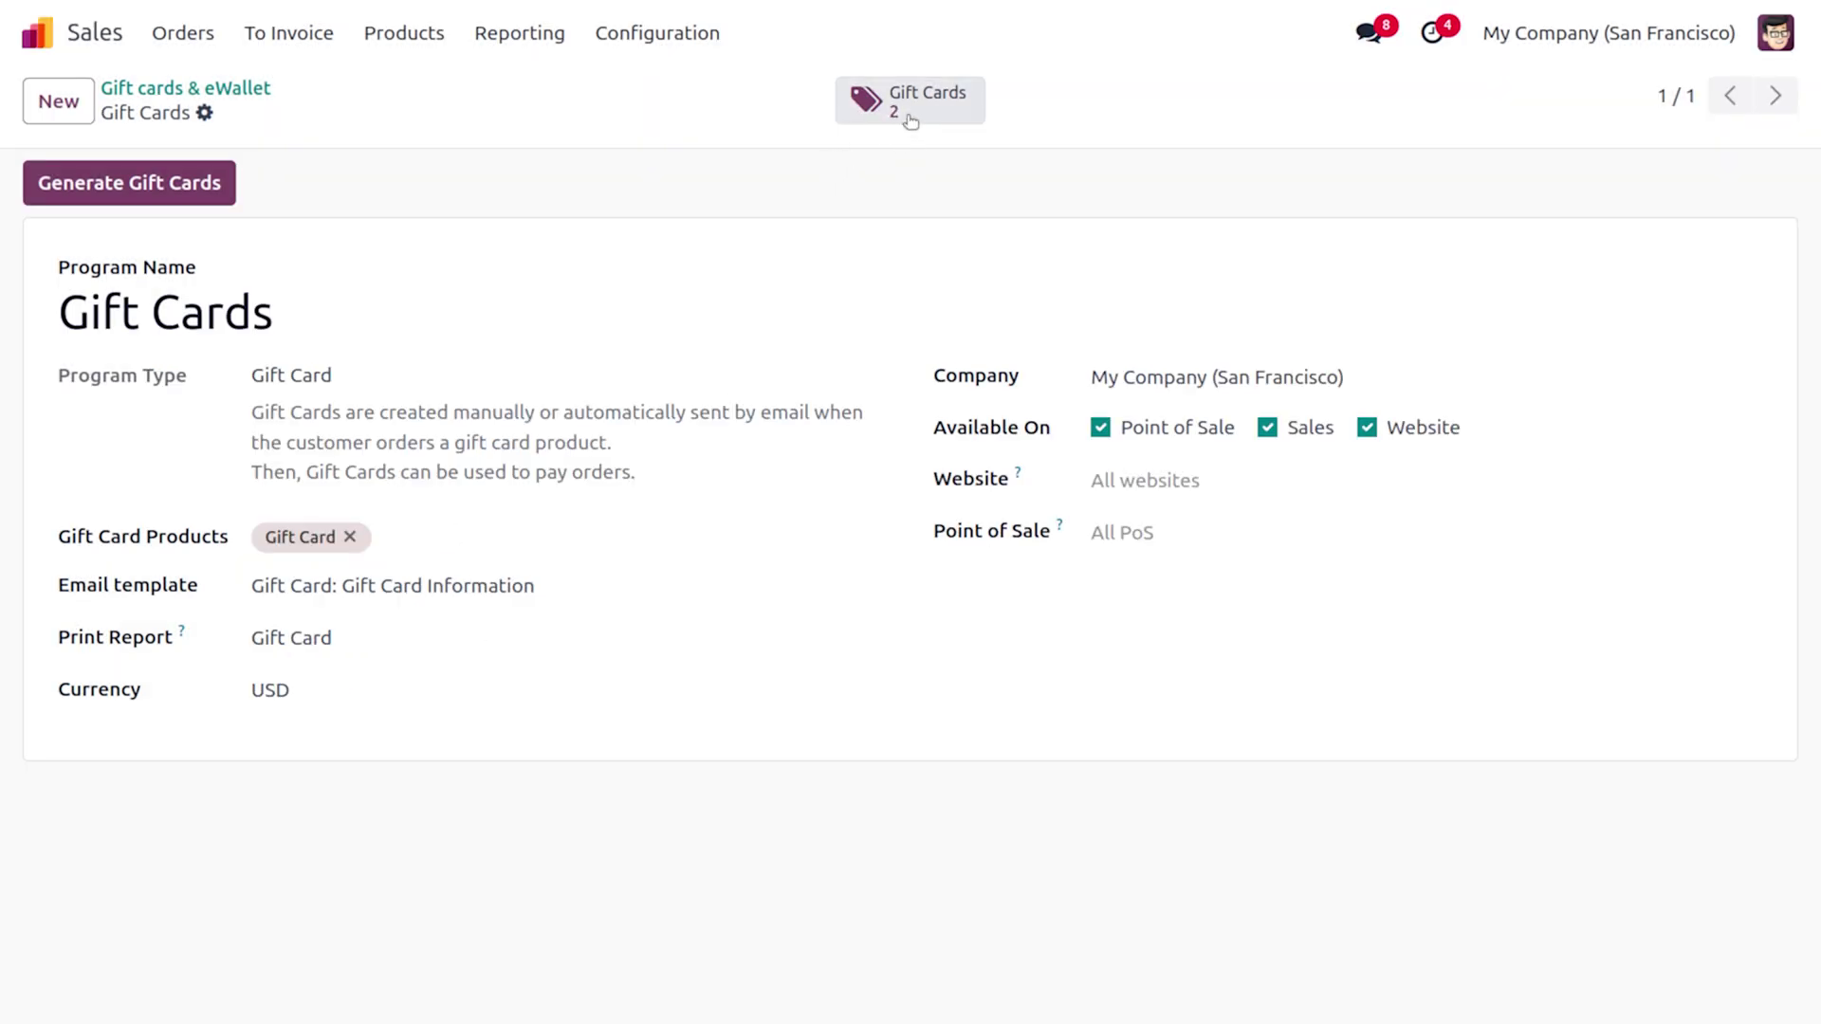
- Open the program's generated gift cards, and switch to Gmail to copy the gift card code from the customer's email
click(911, 106)
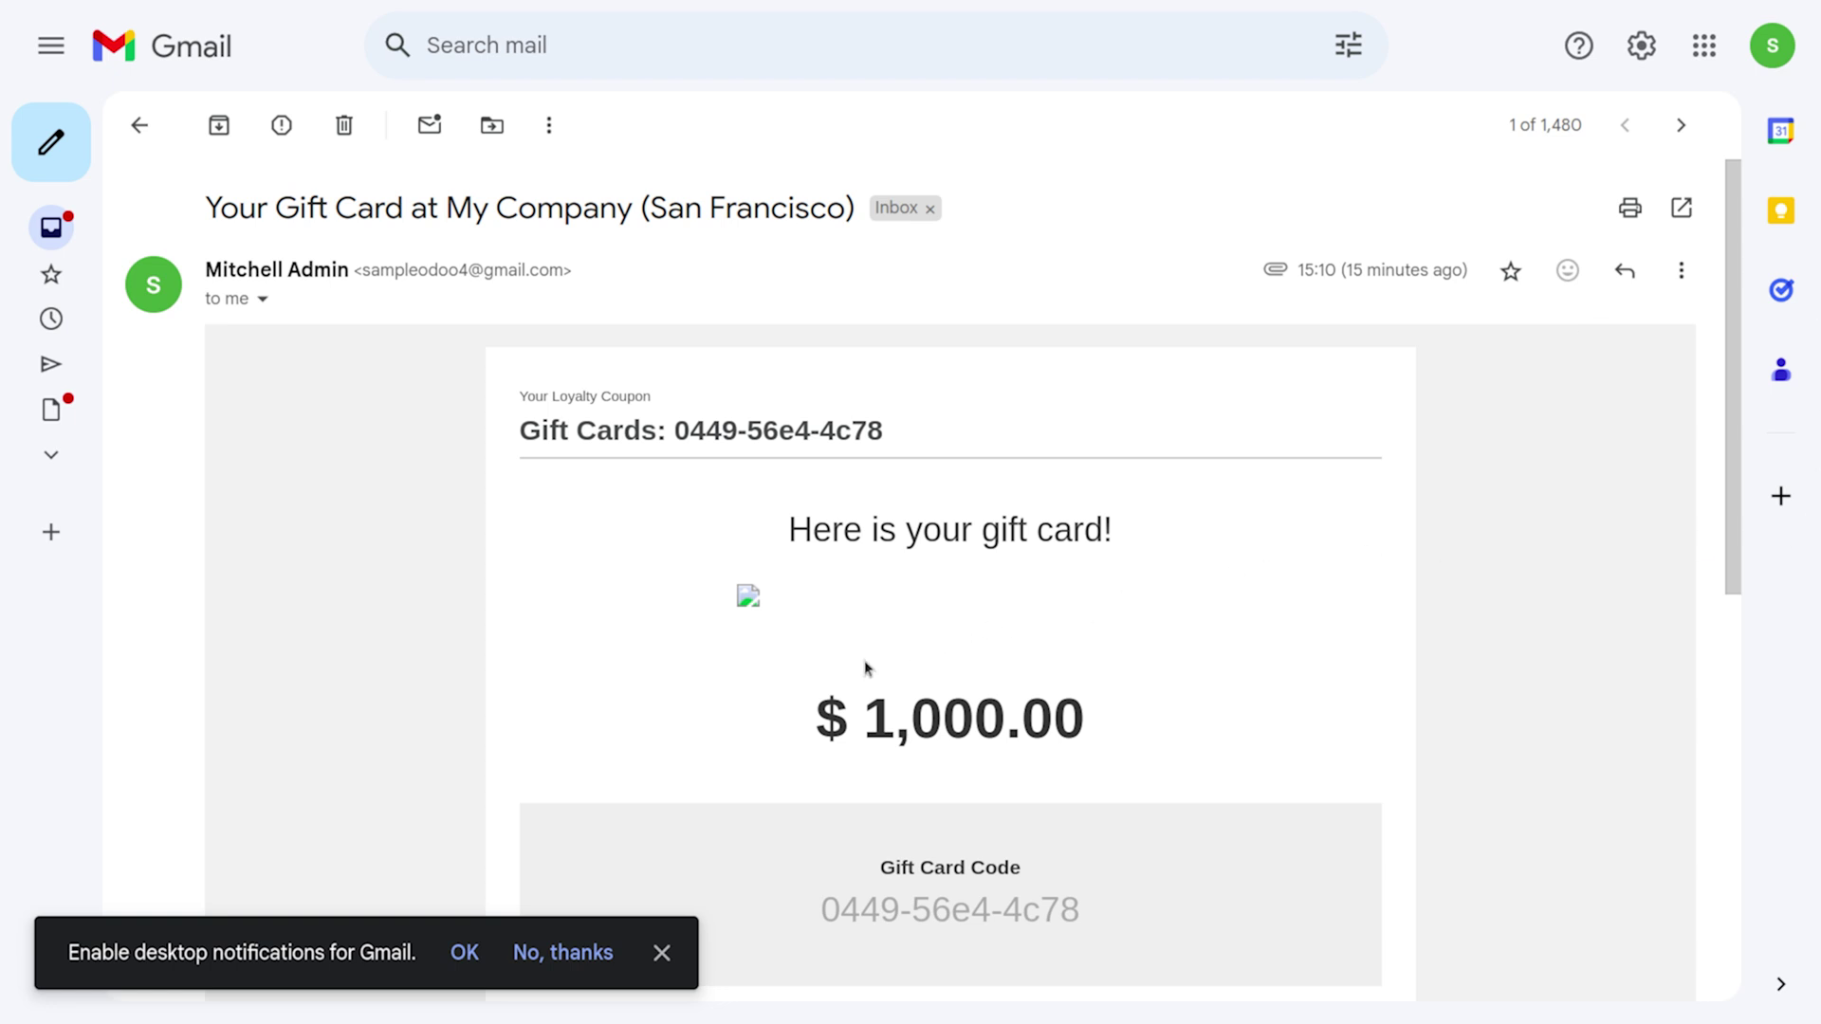
scroll(980, 736, down, 3)
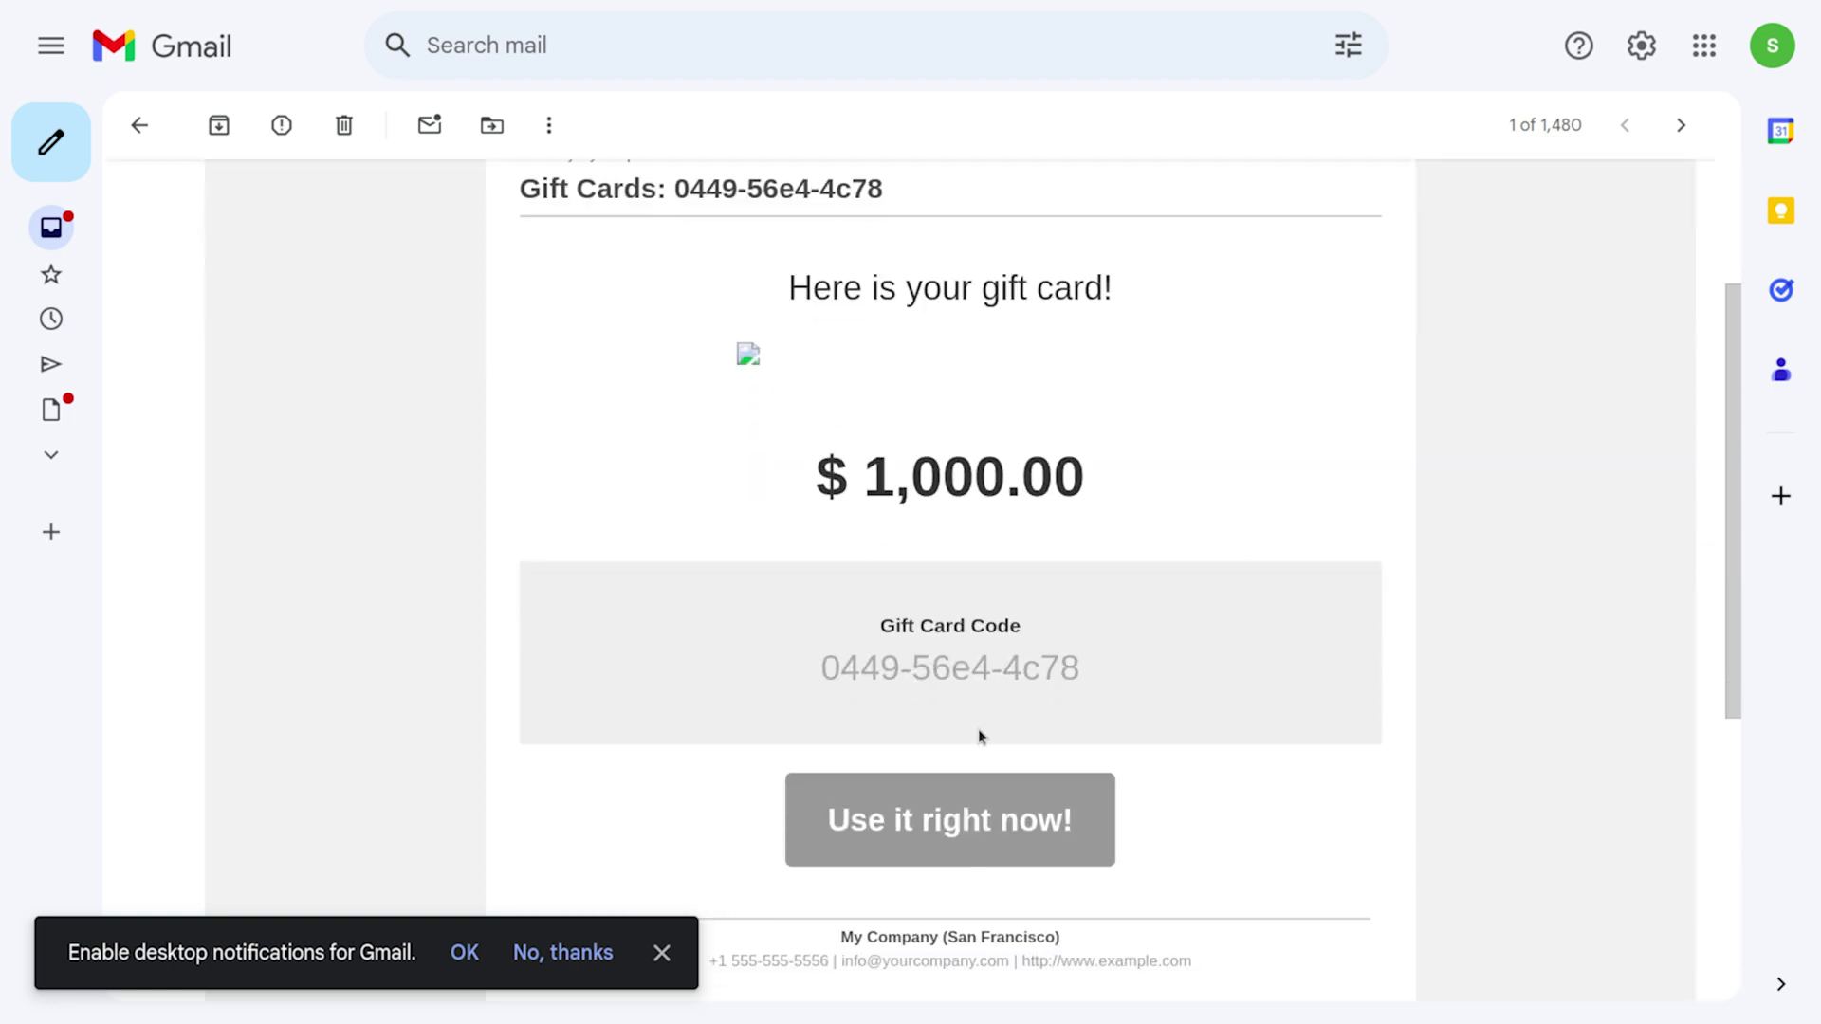
triple_click(887, 670)
key(ctrl+c)
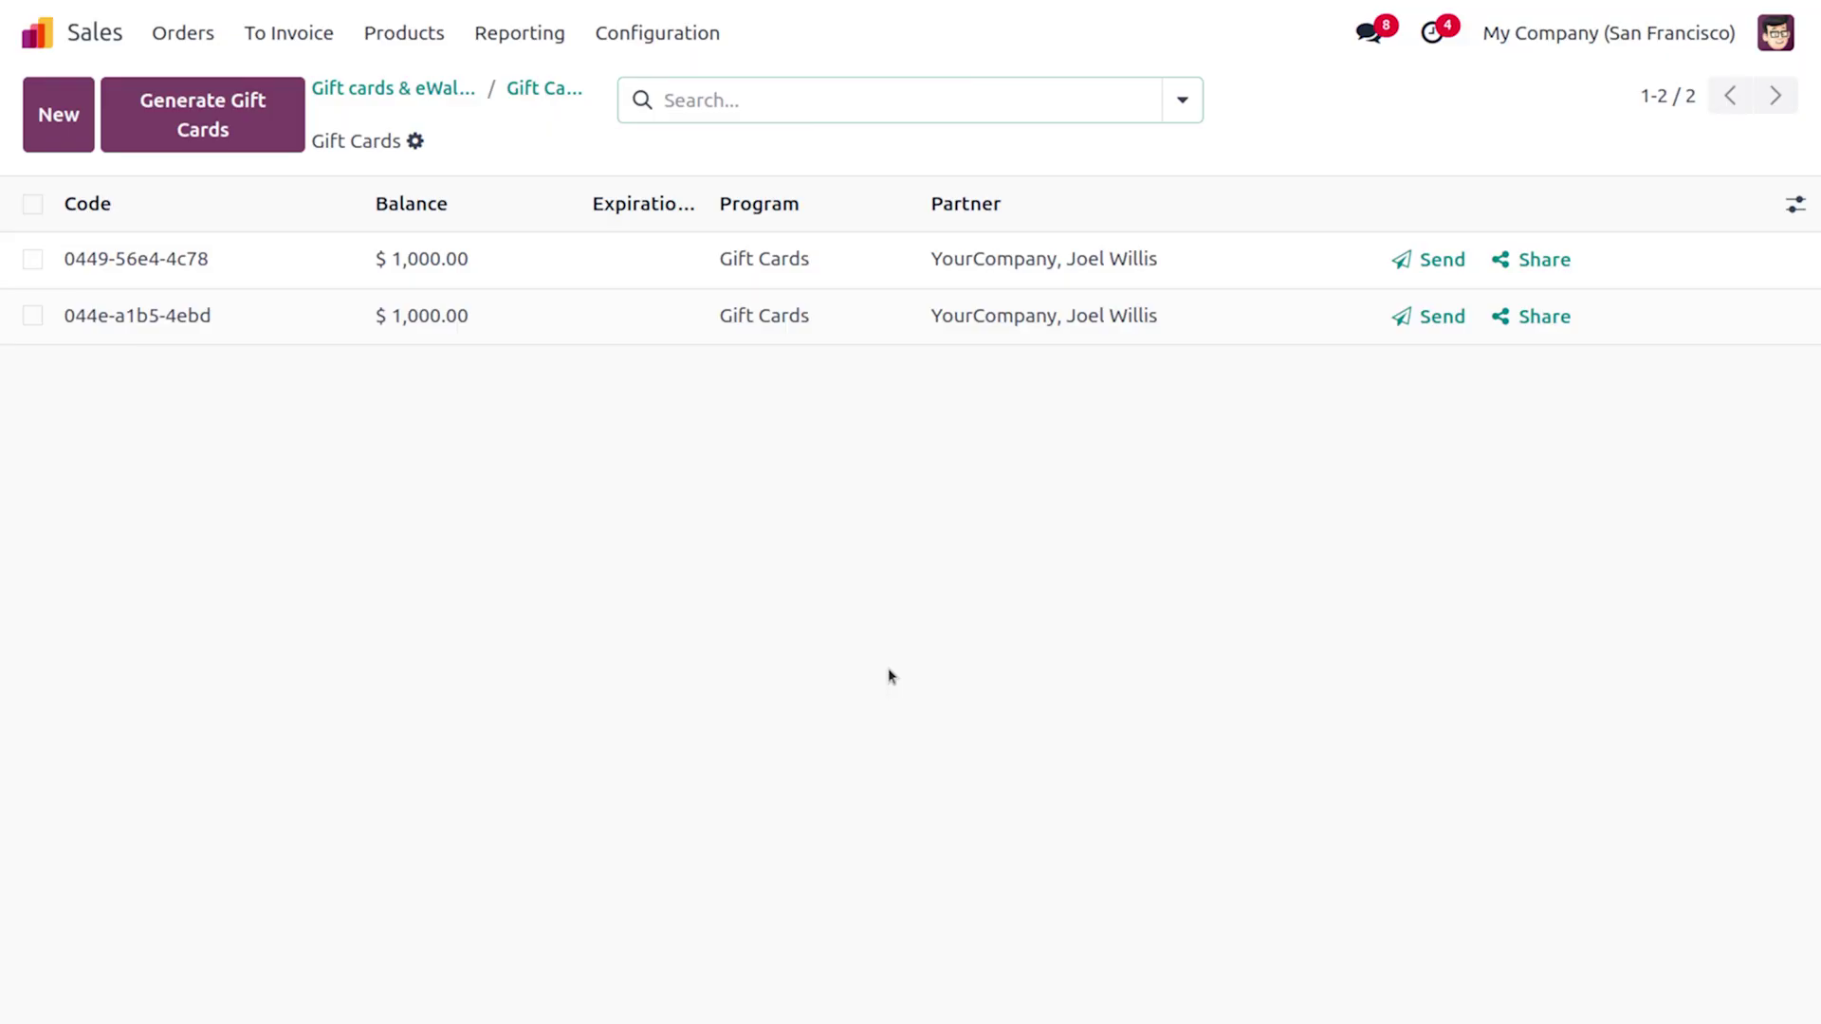
- Back in Odoo Sales, create a new quotation with the gift card's recipient as the customer
click(183, 32)
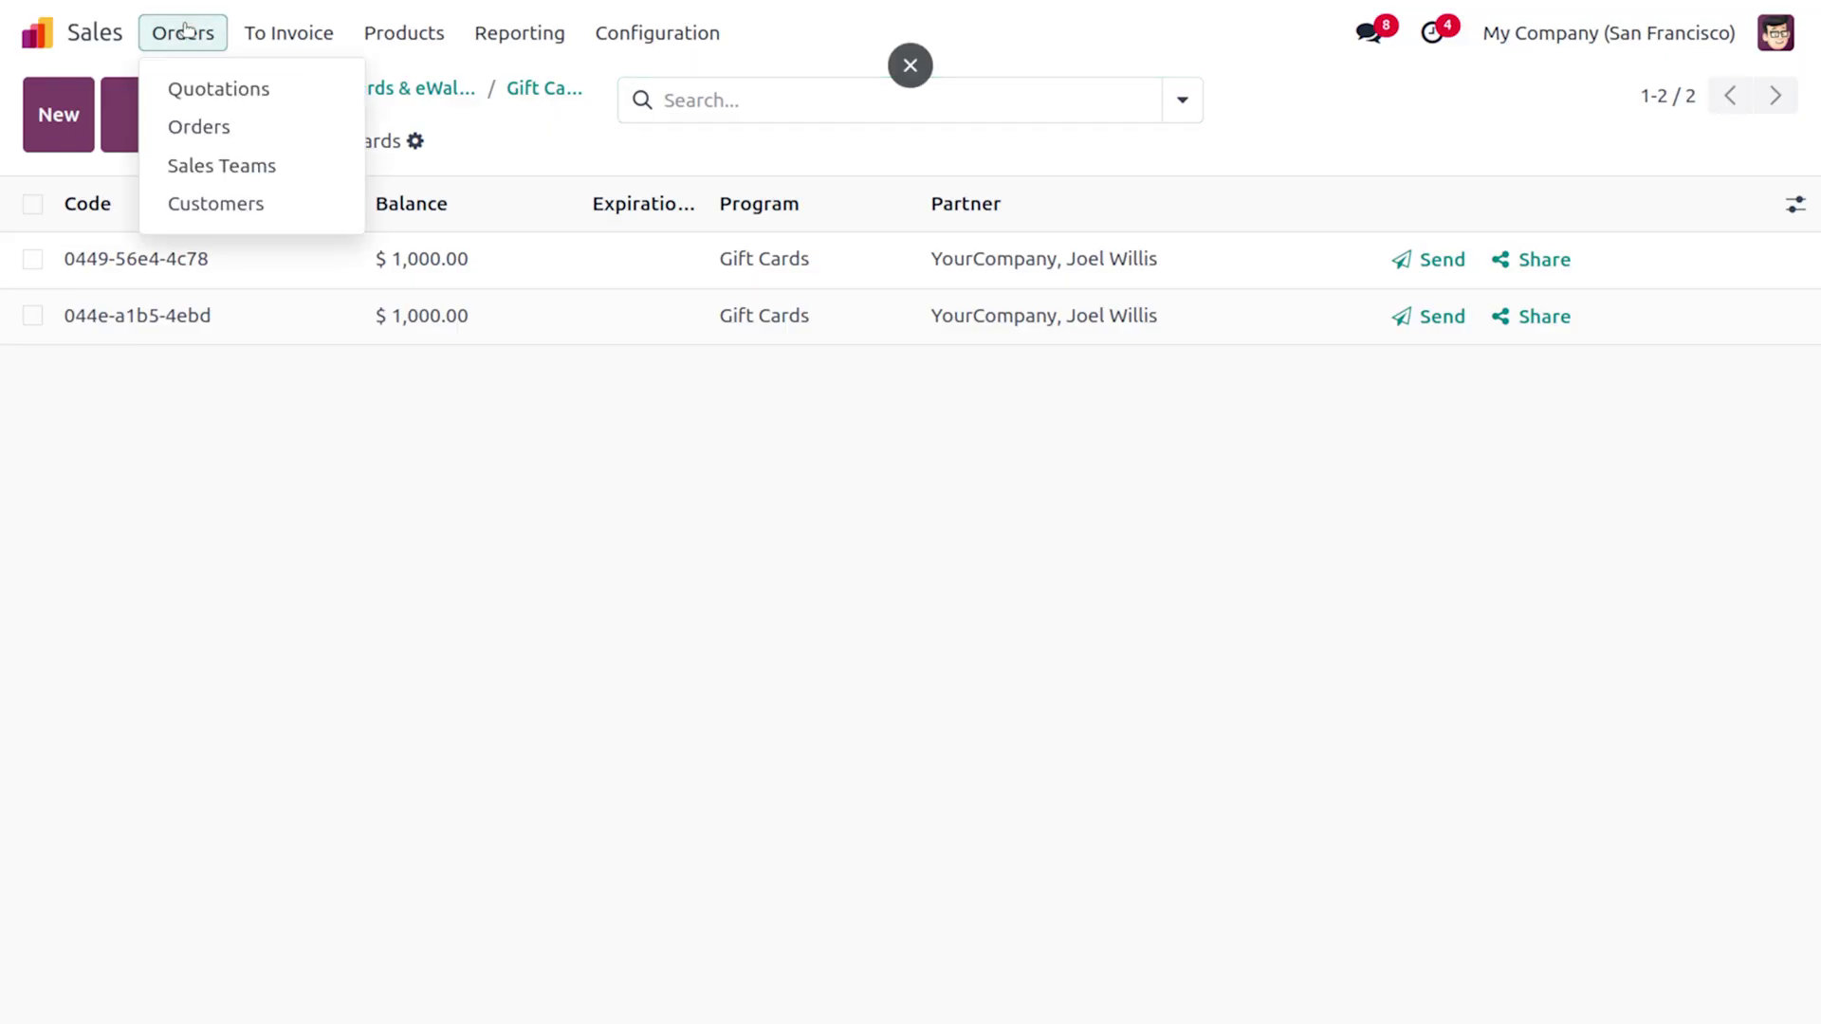
click(254, 89)
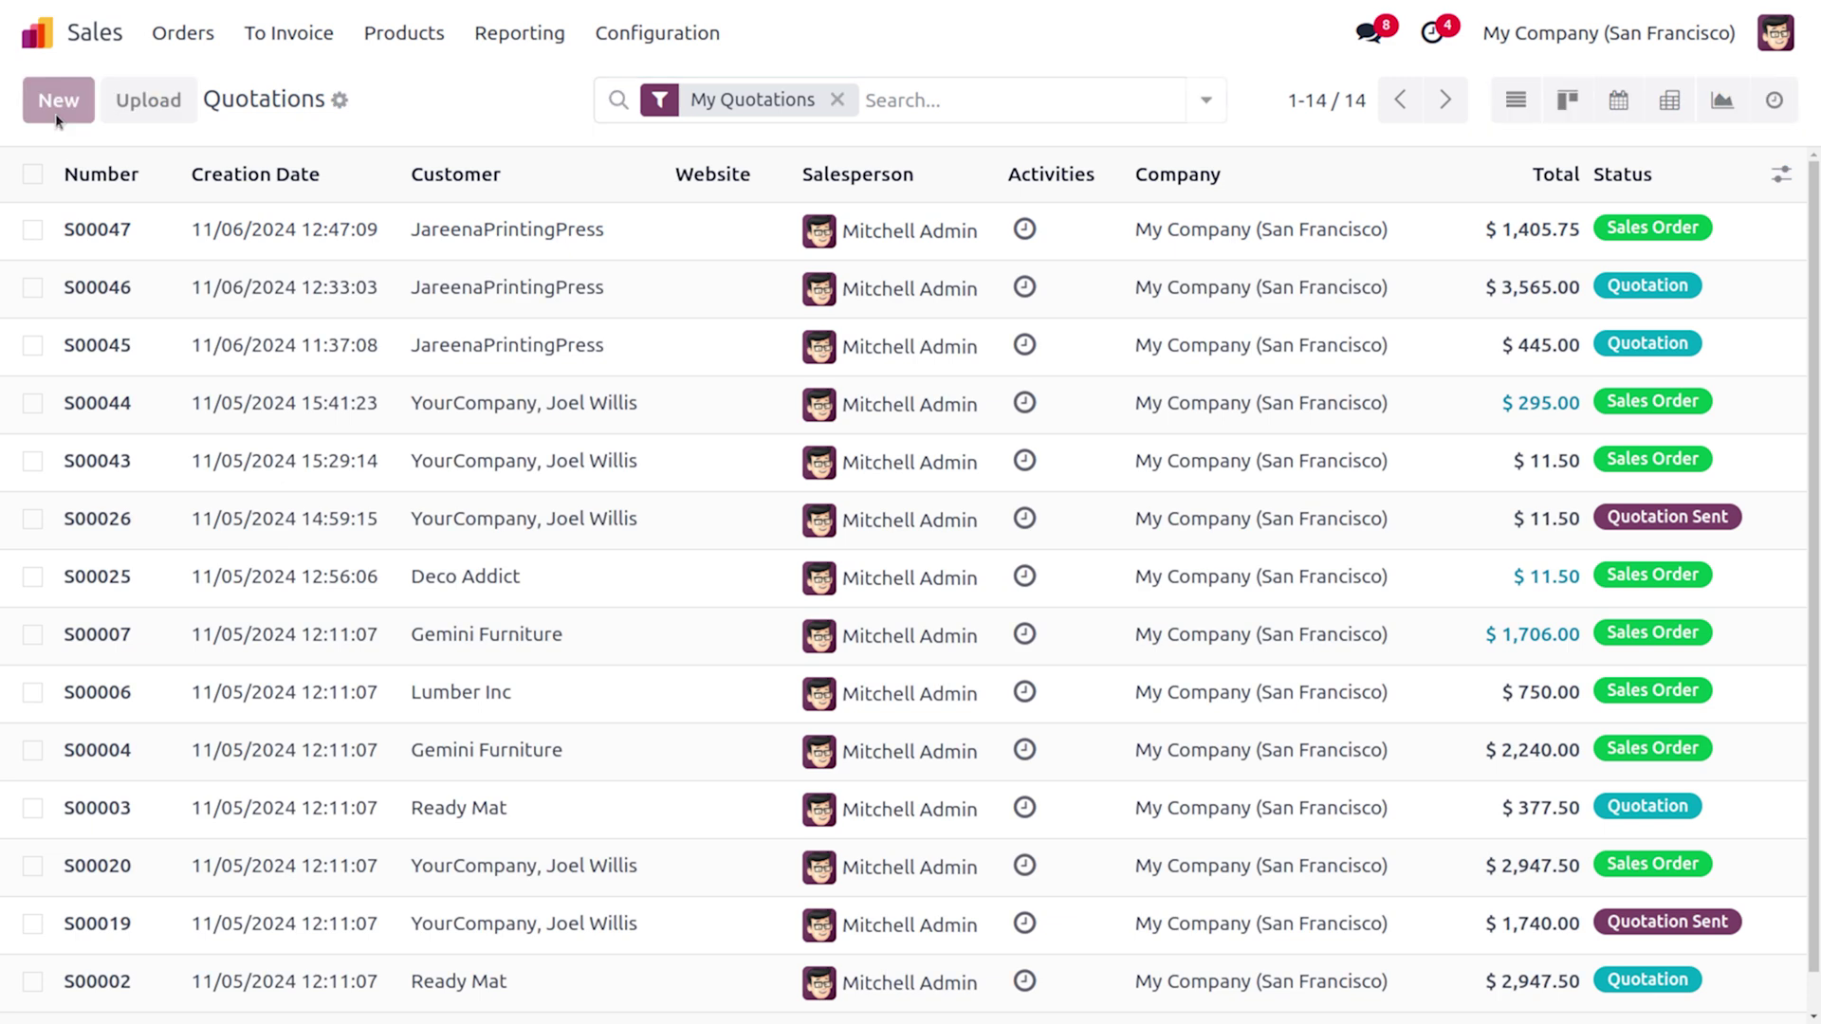
click(55, 111)
click(420, 345)
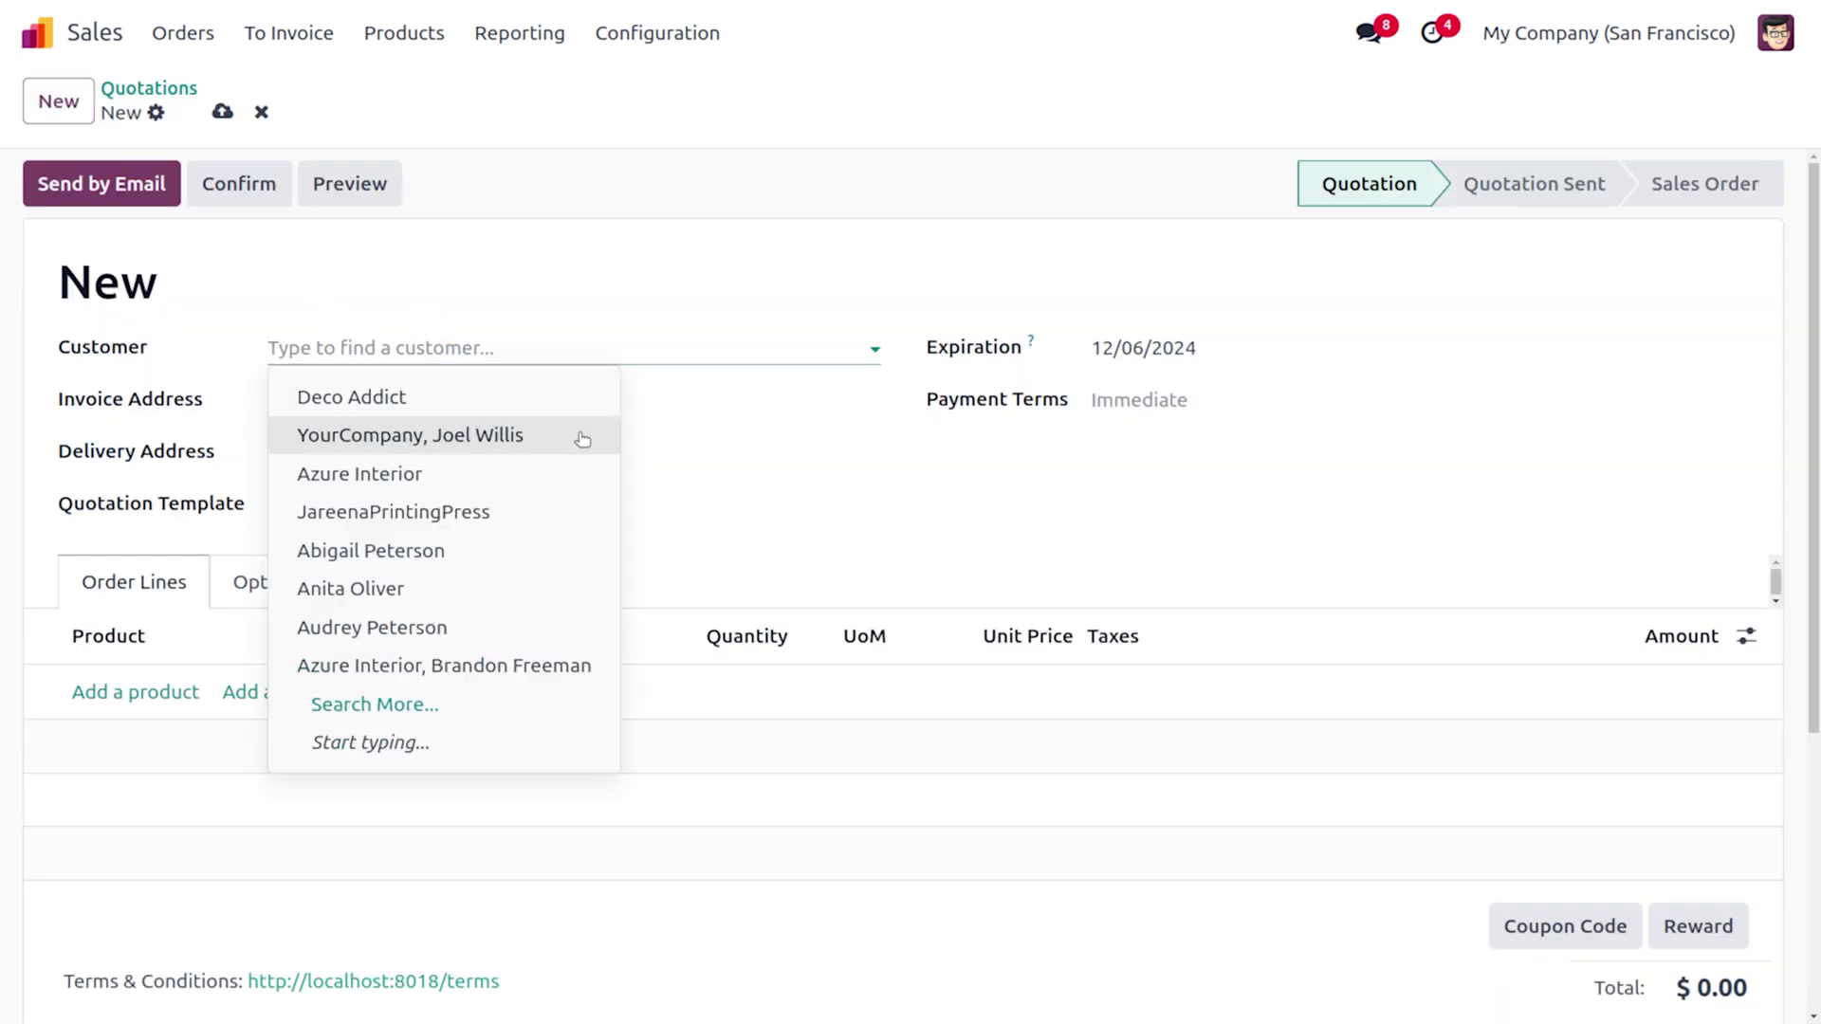
text(joel)
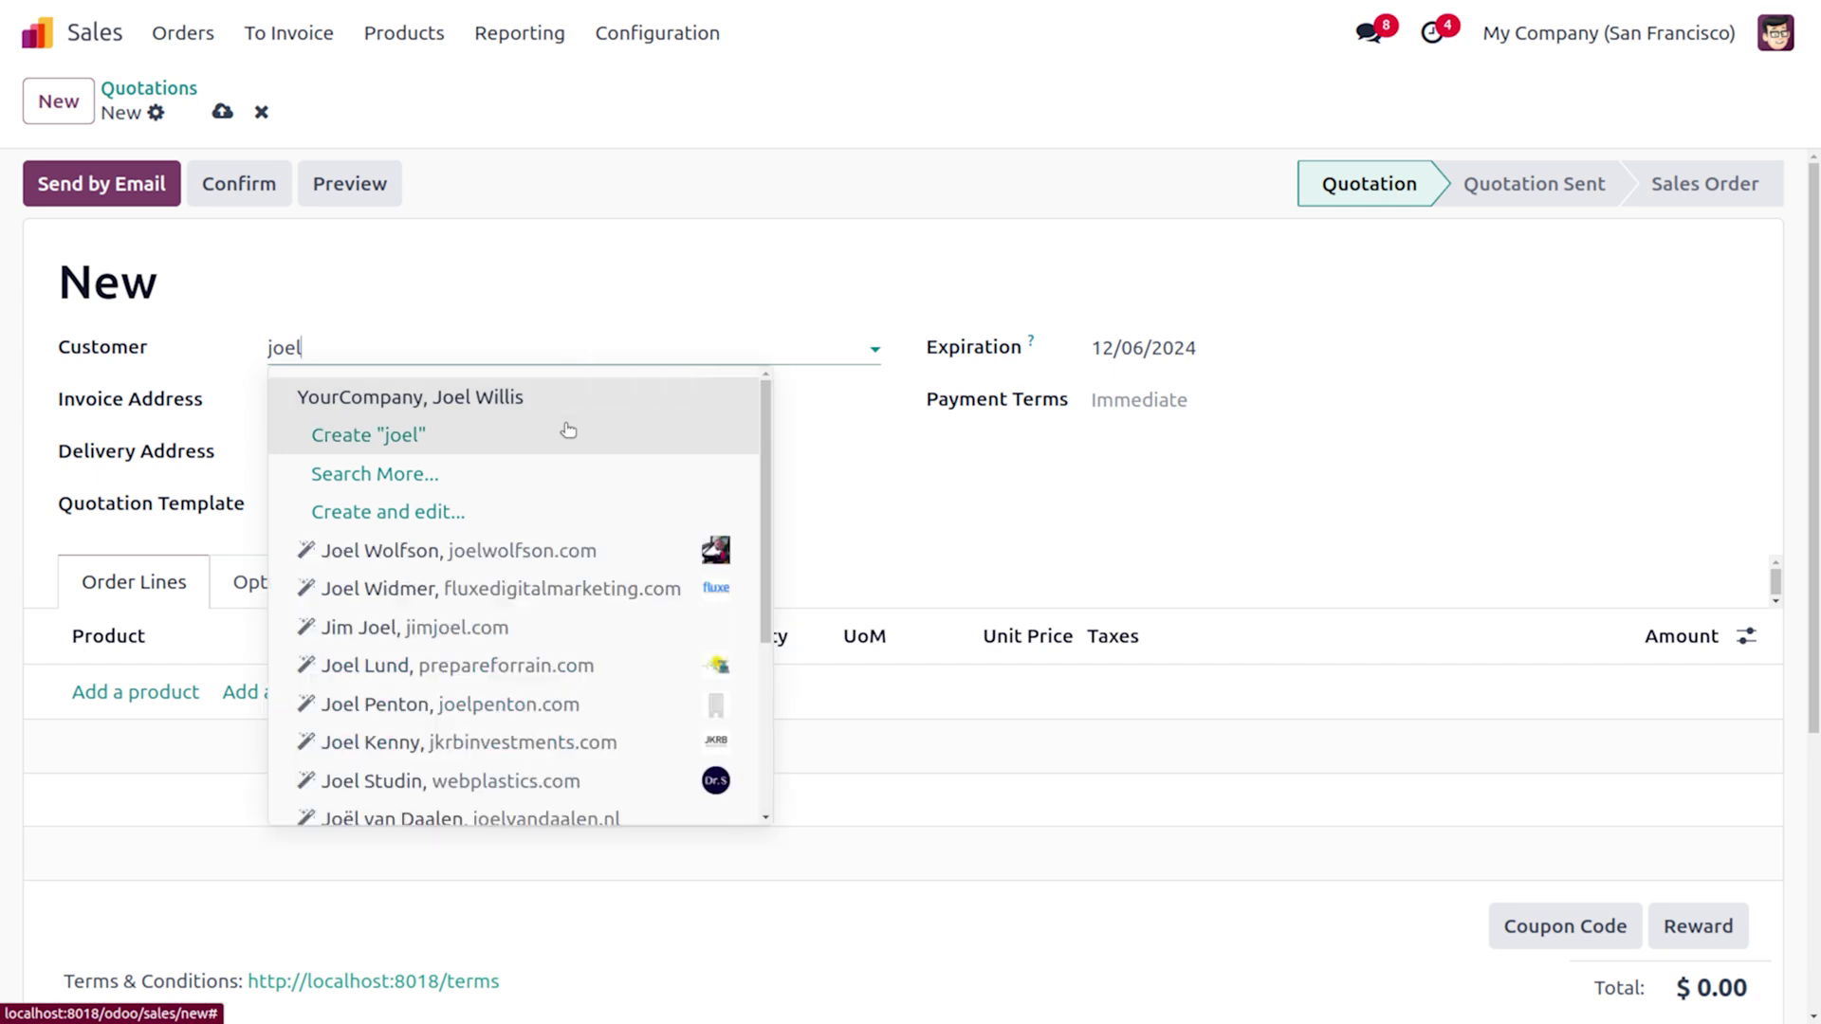
click(469, 396)
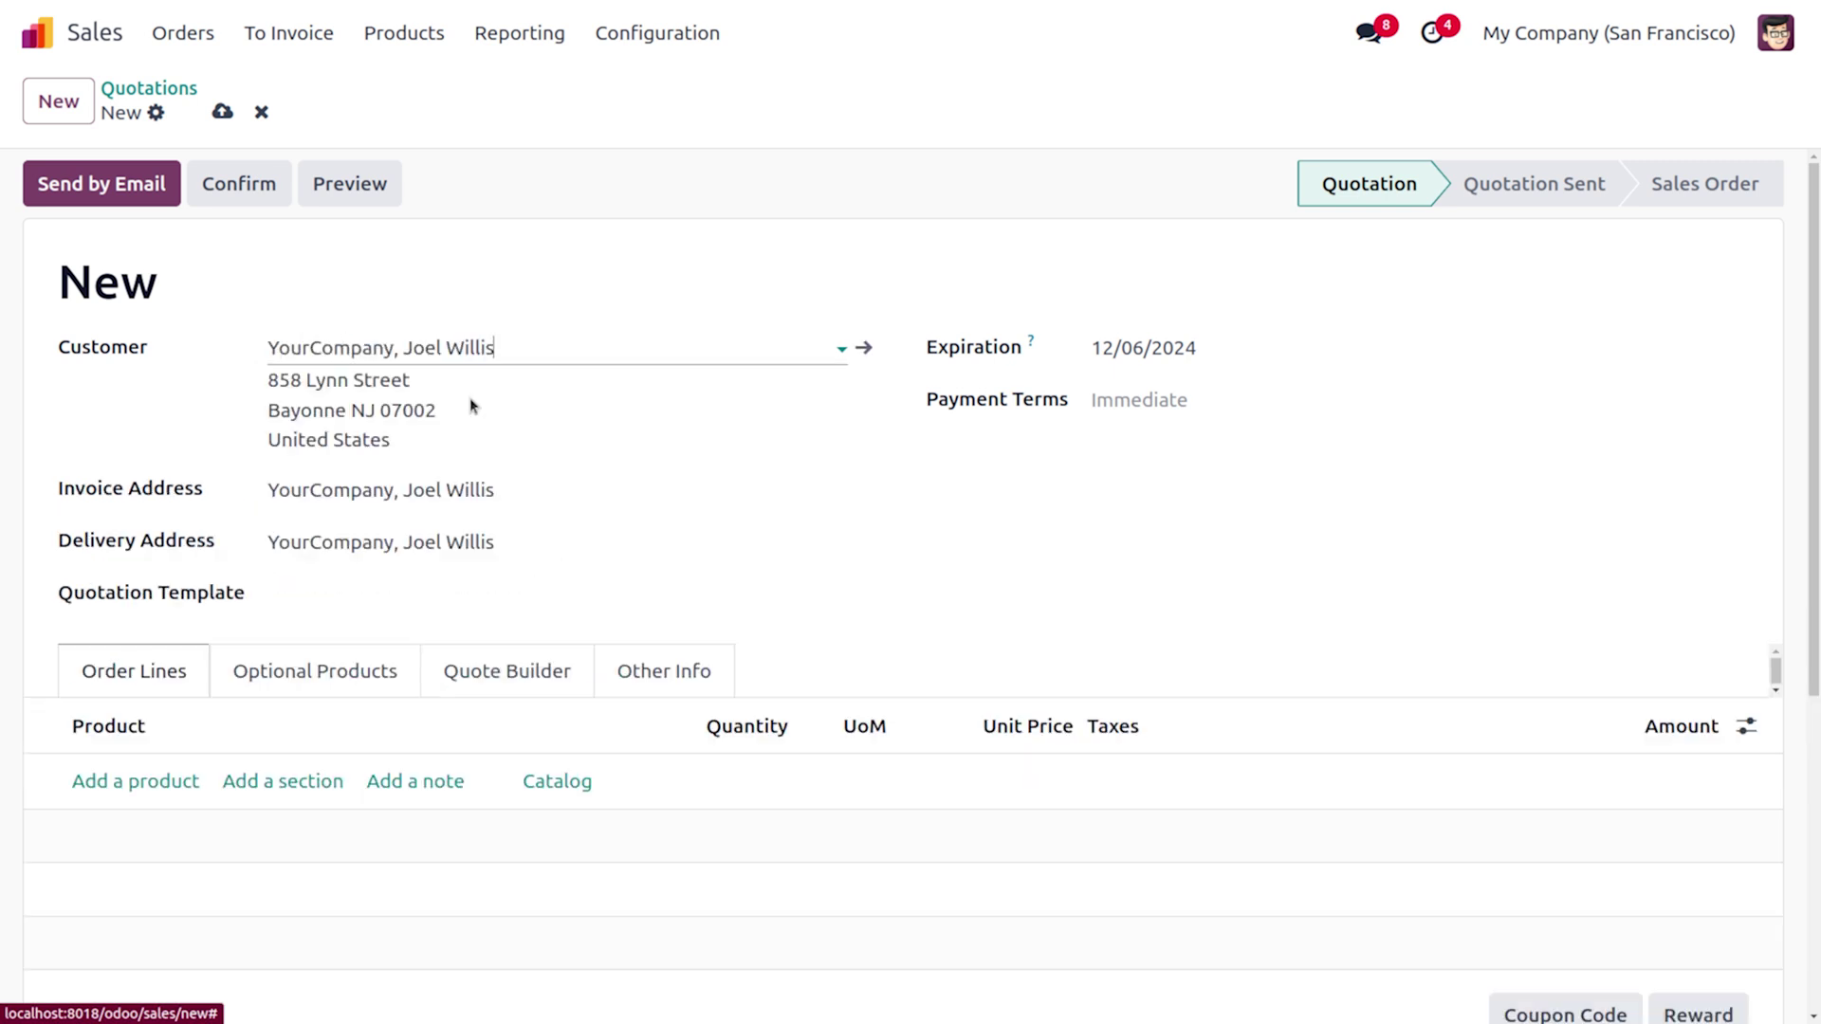
- Add the Cable Management Box to the quotation's order lines with a quantity of 5
click(160, 781)
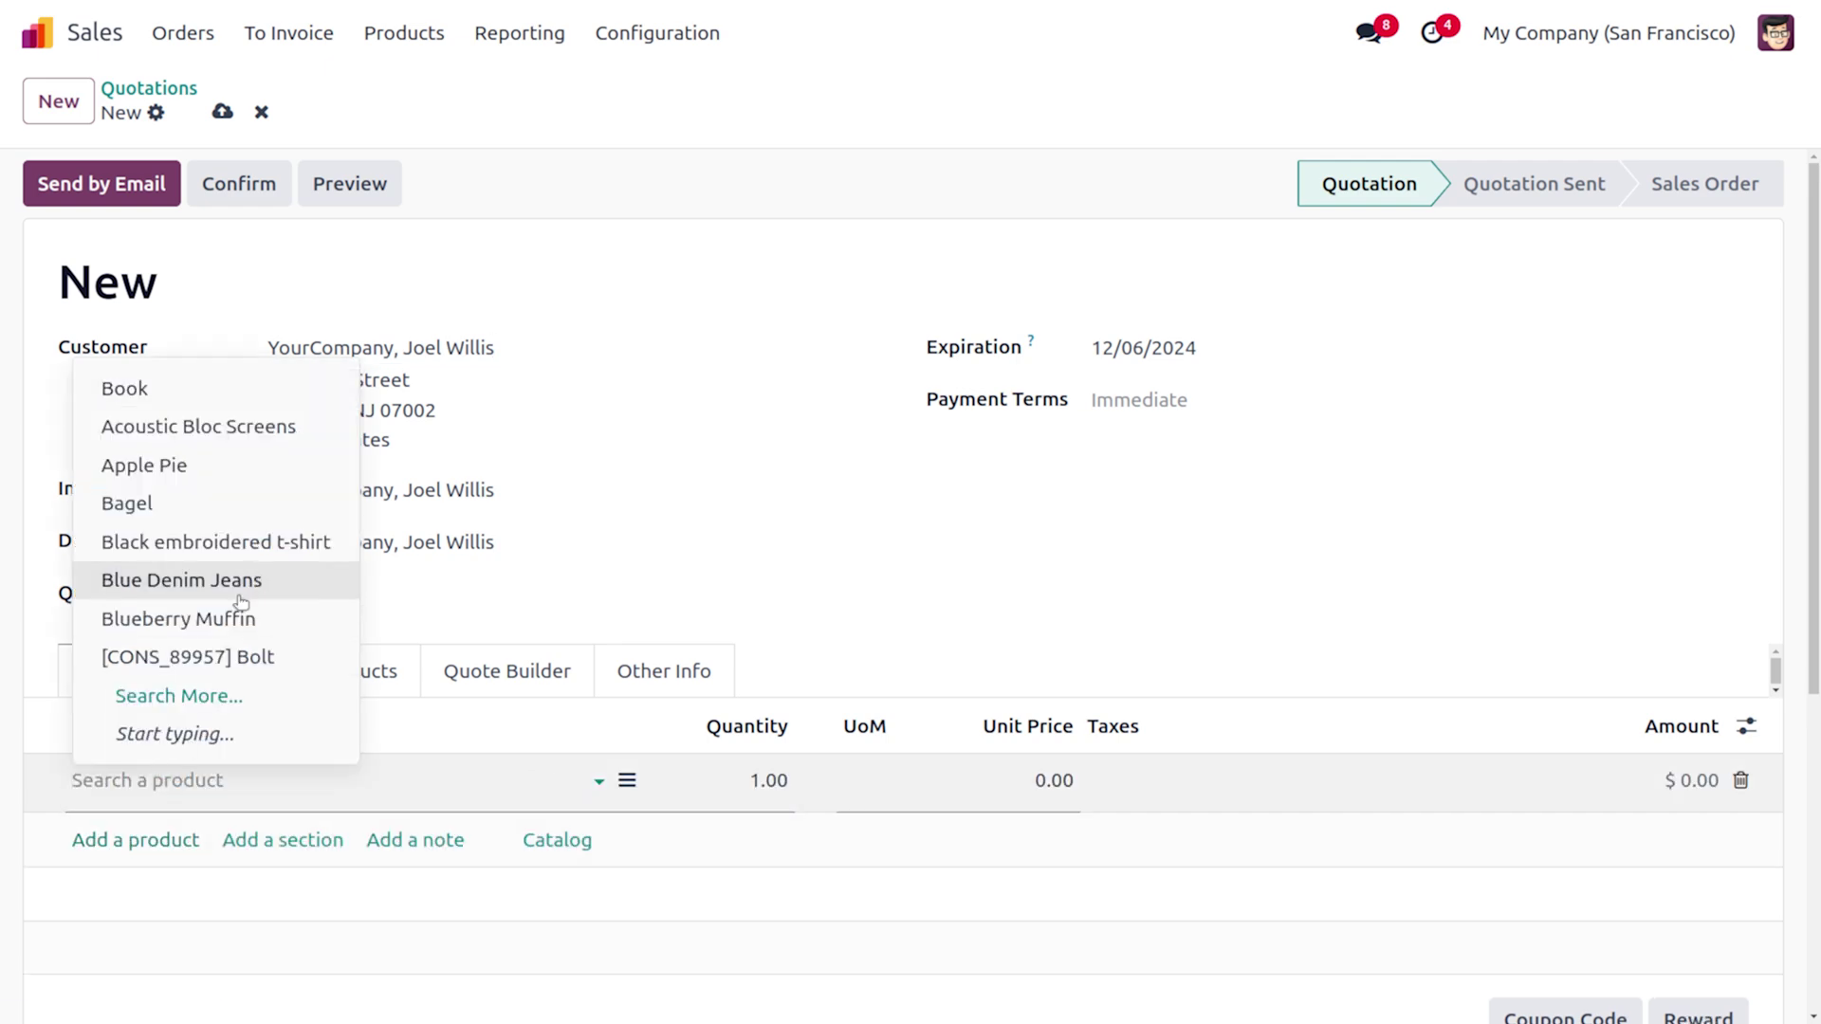
click(204, 710)
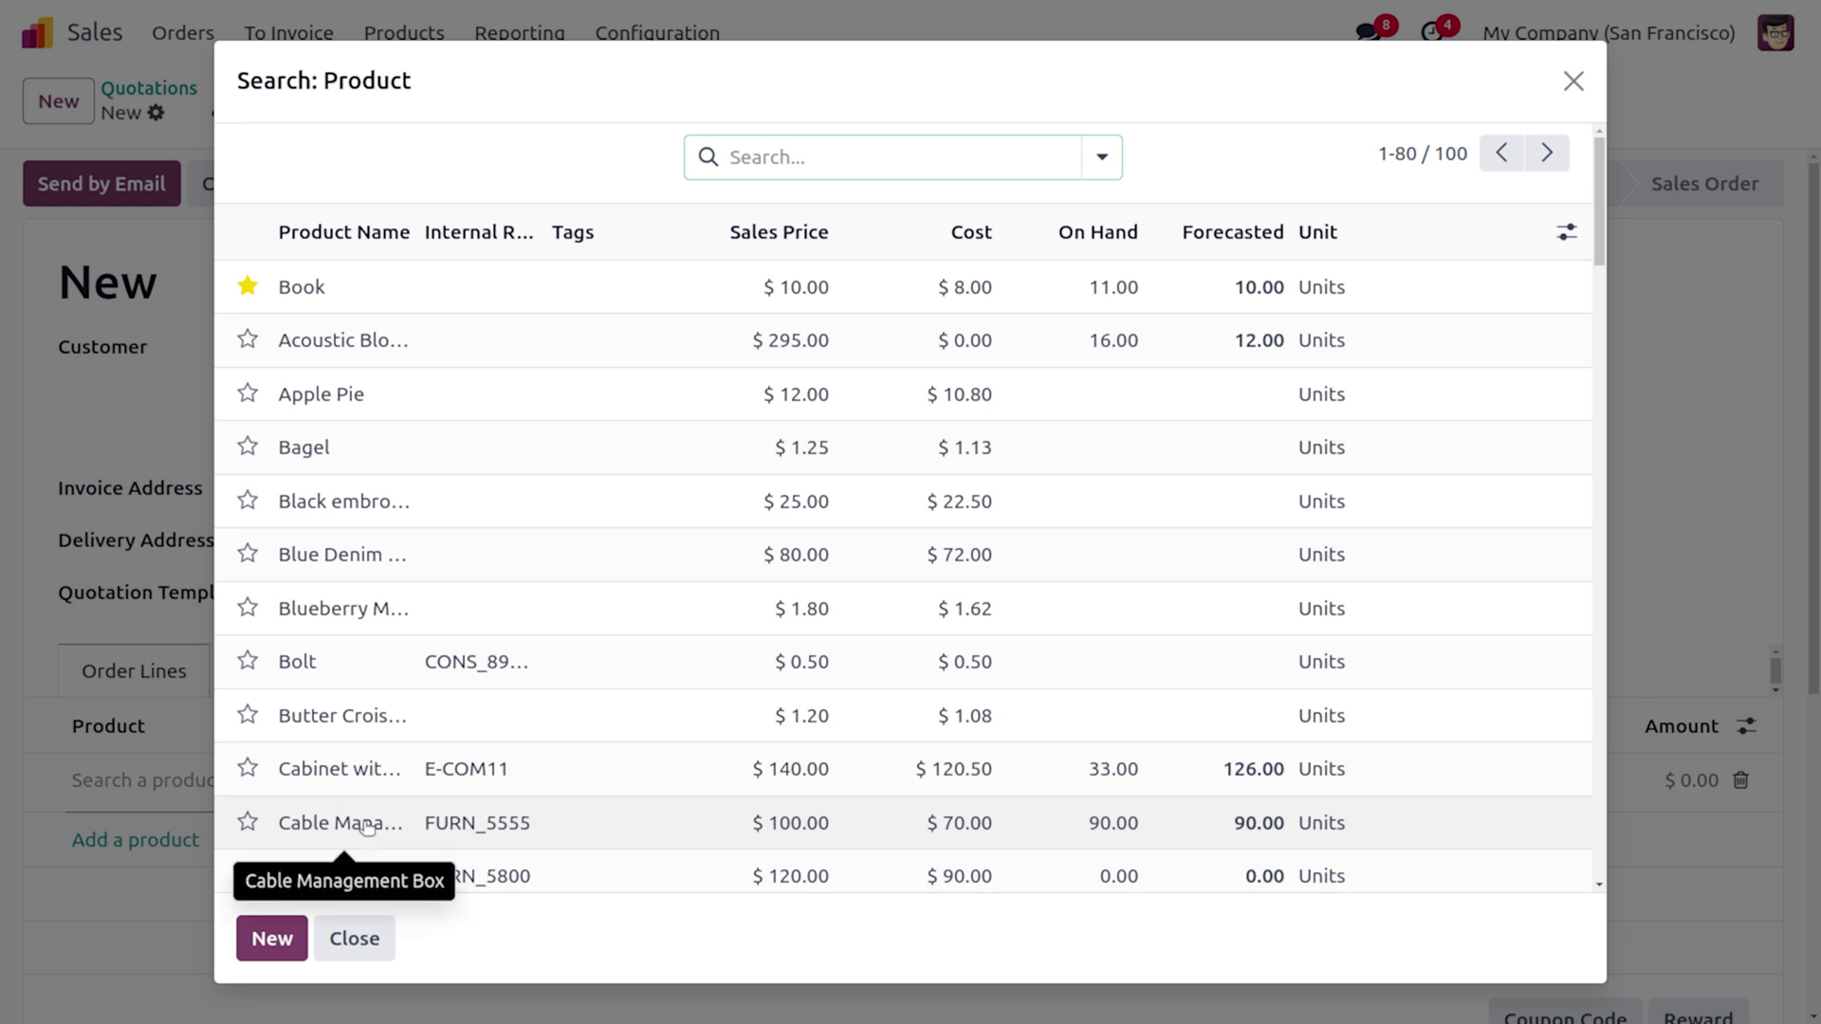
click(366, 821)
click(768, 782)
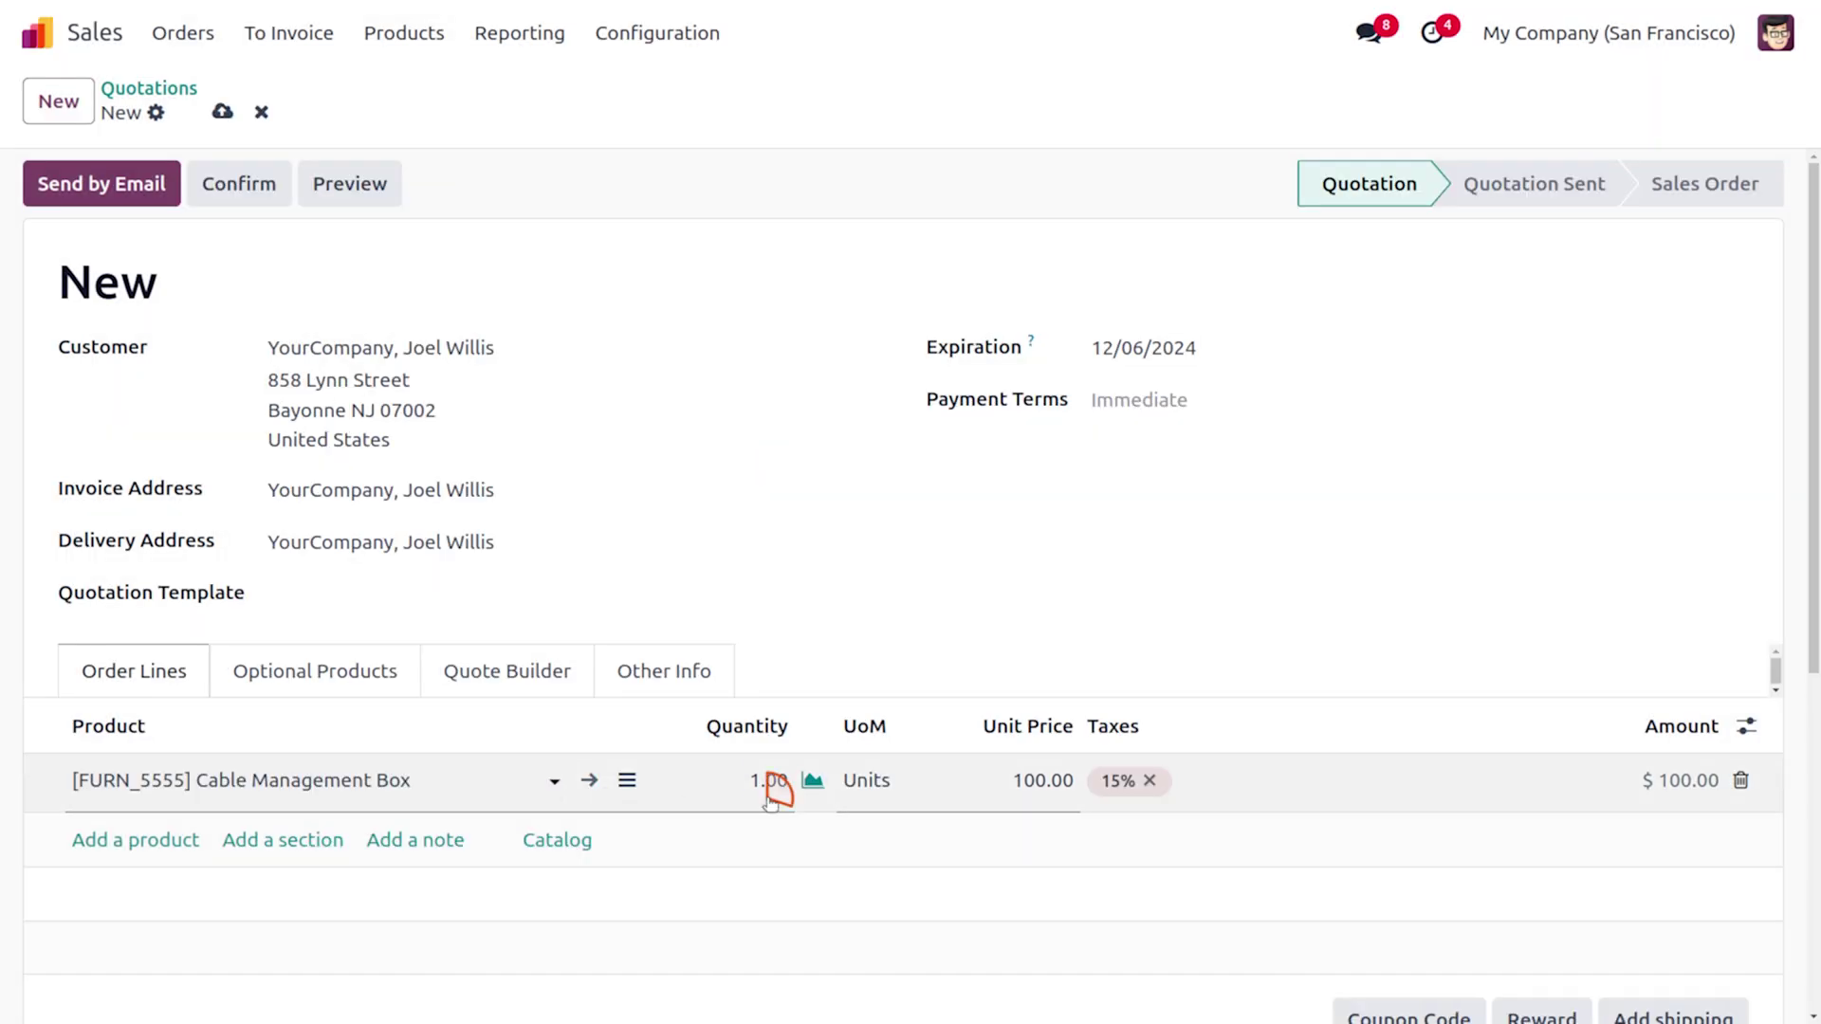
text(5)
- View the customer's contact record from the quotation and return to the quotation
click(1570, 406)
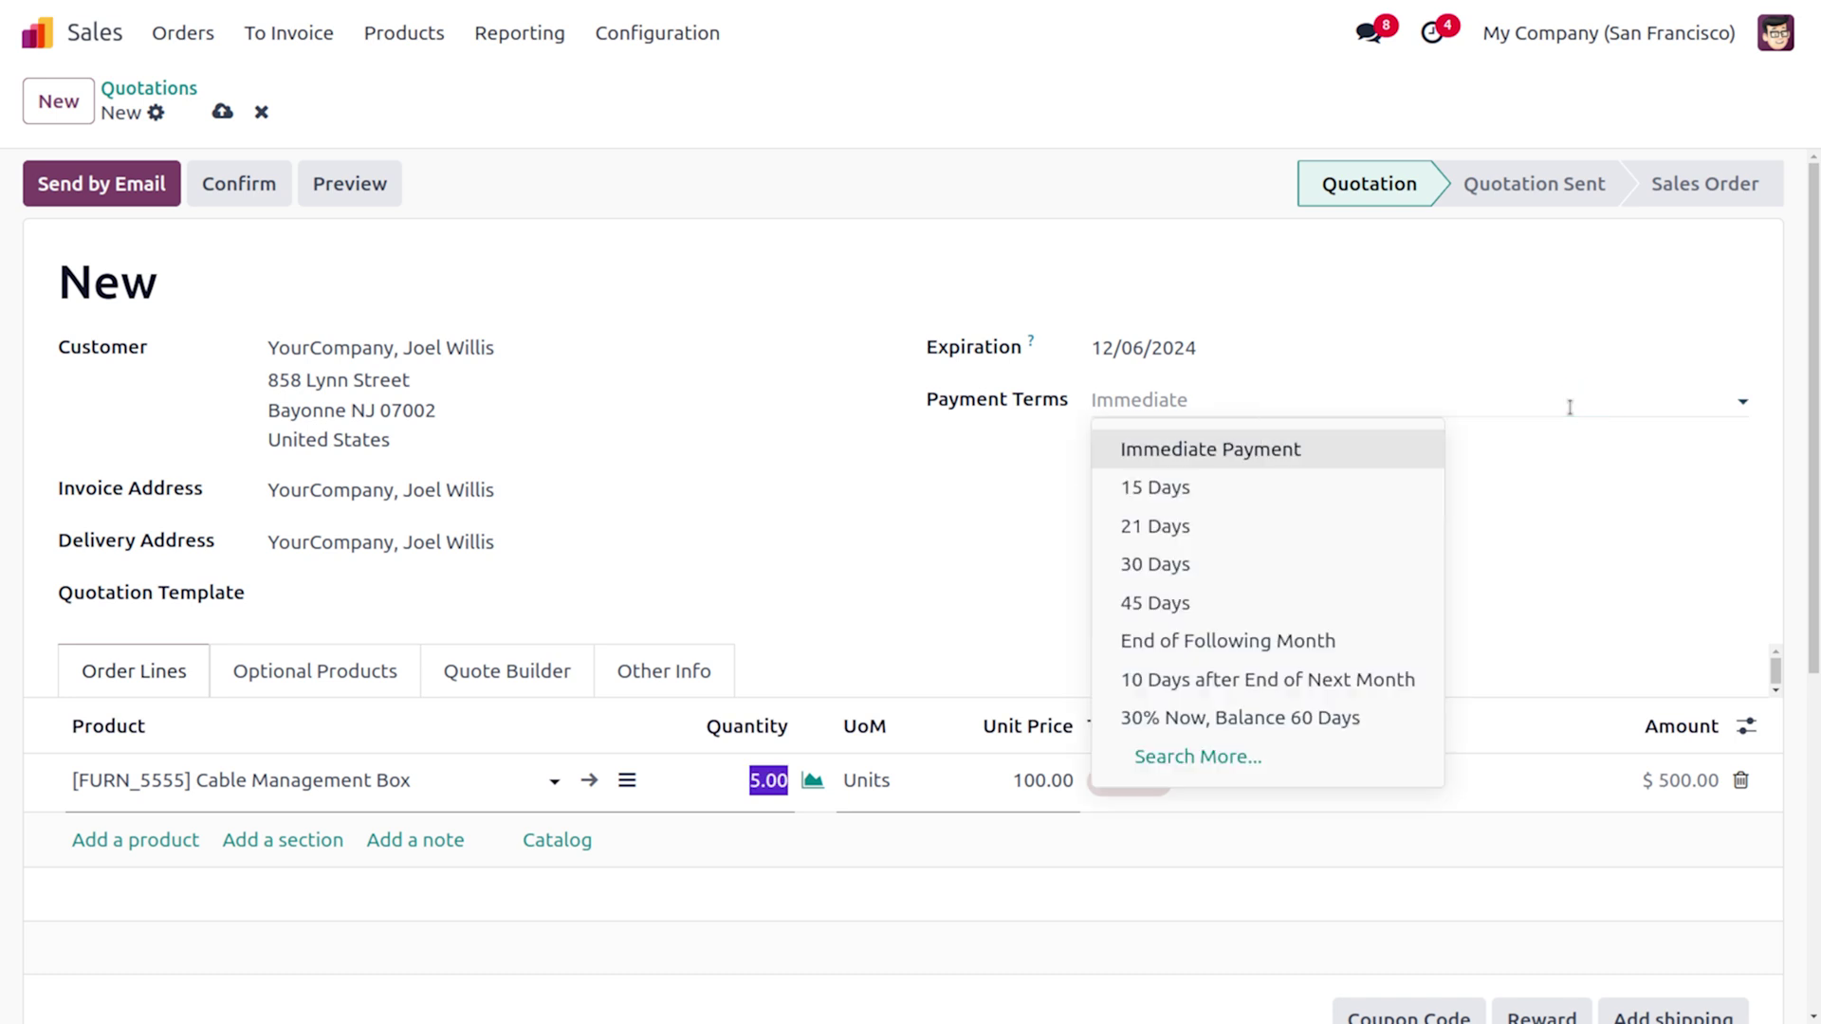
click(882, 550)
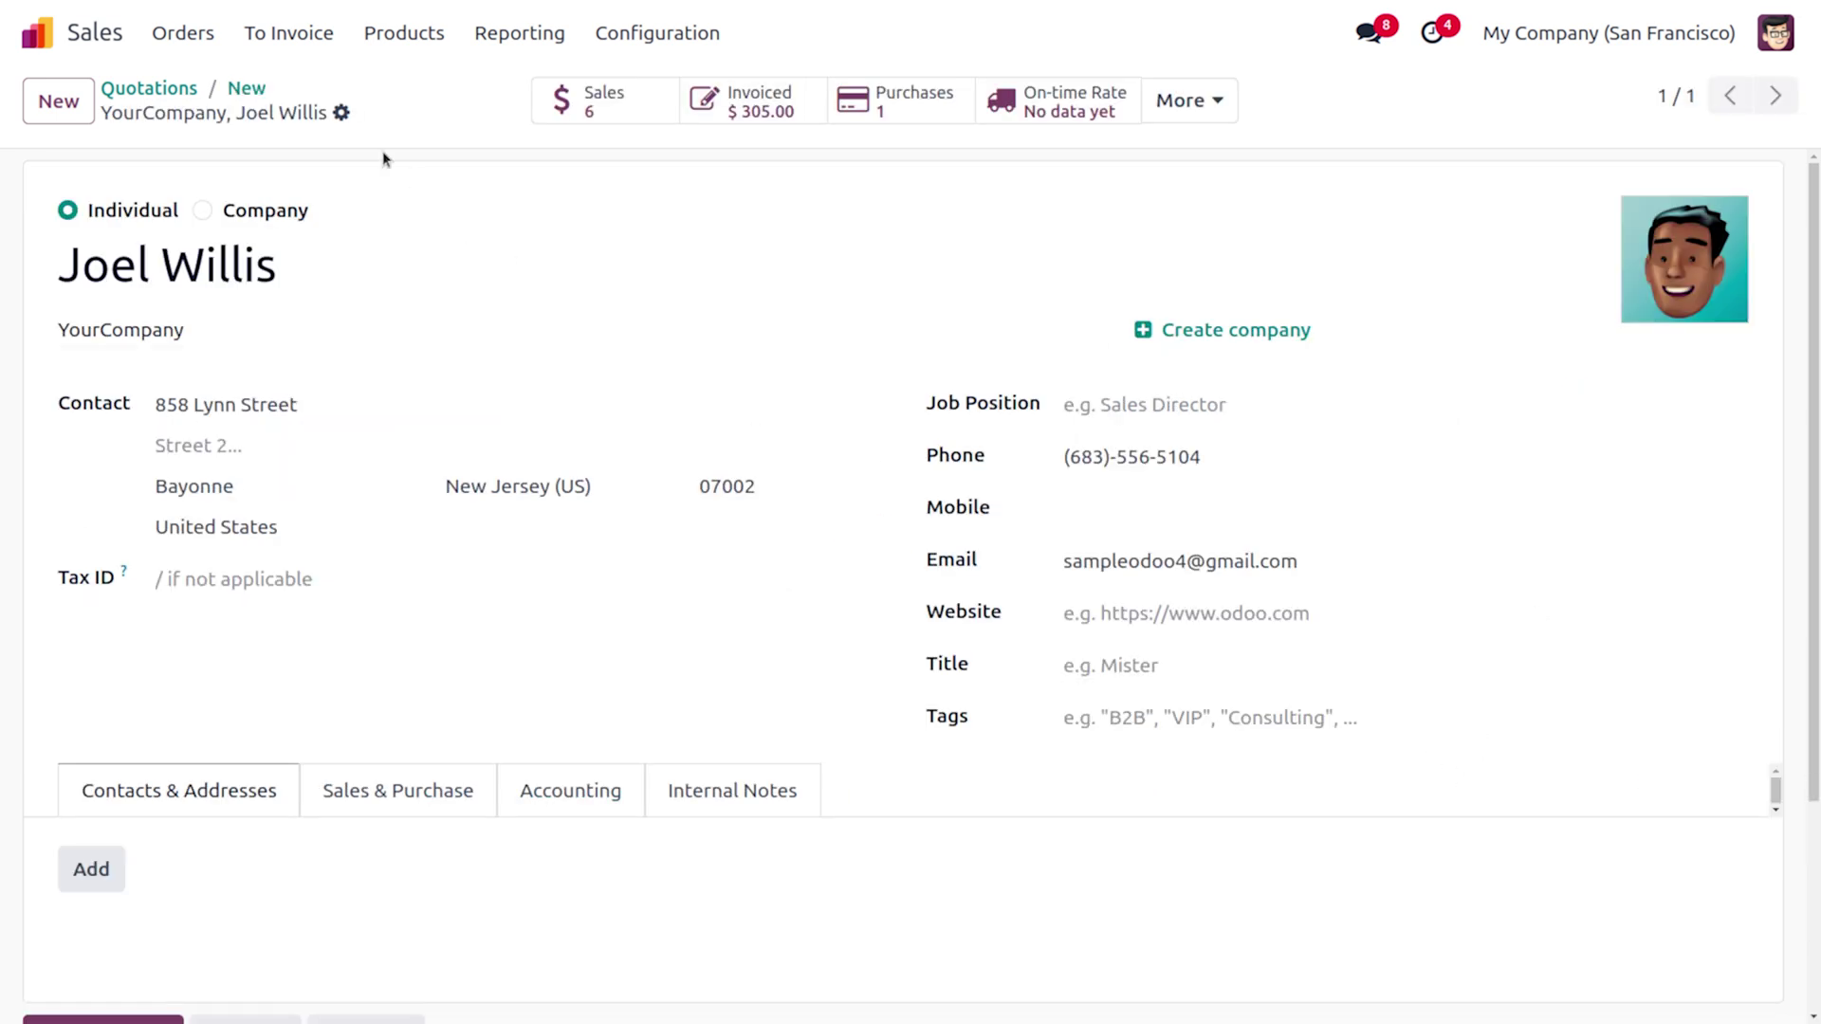
click(246, 88)
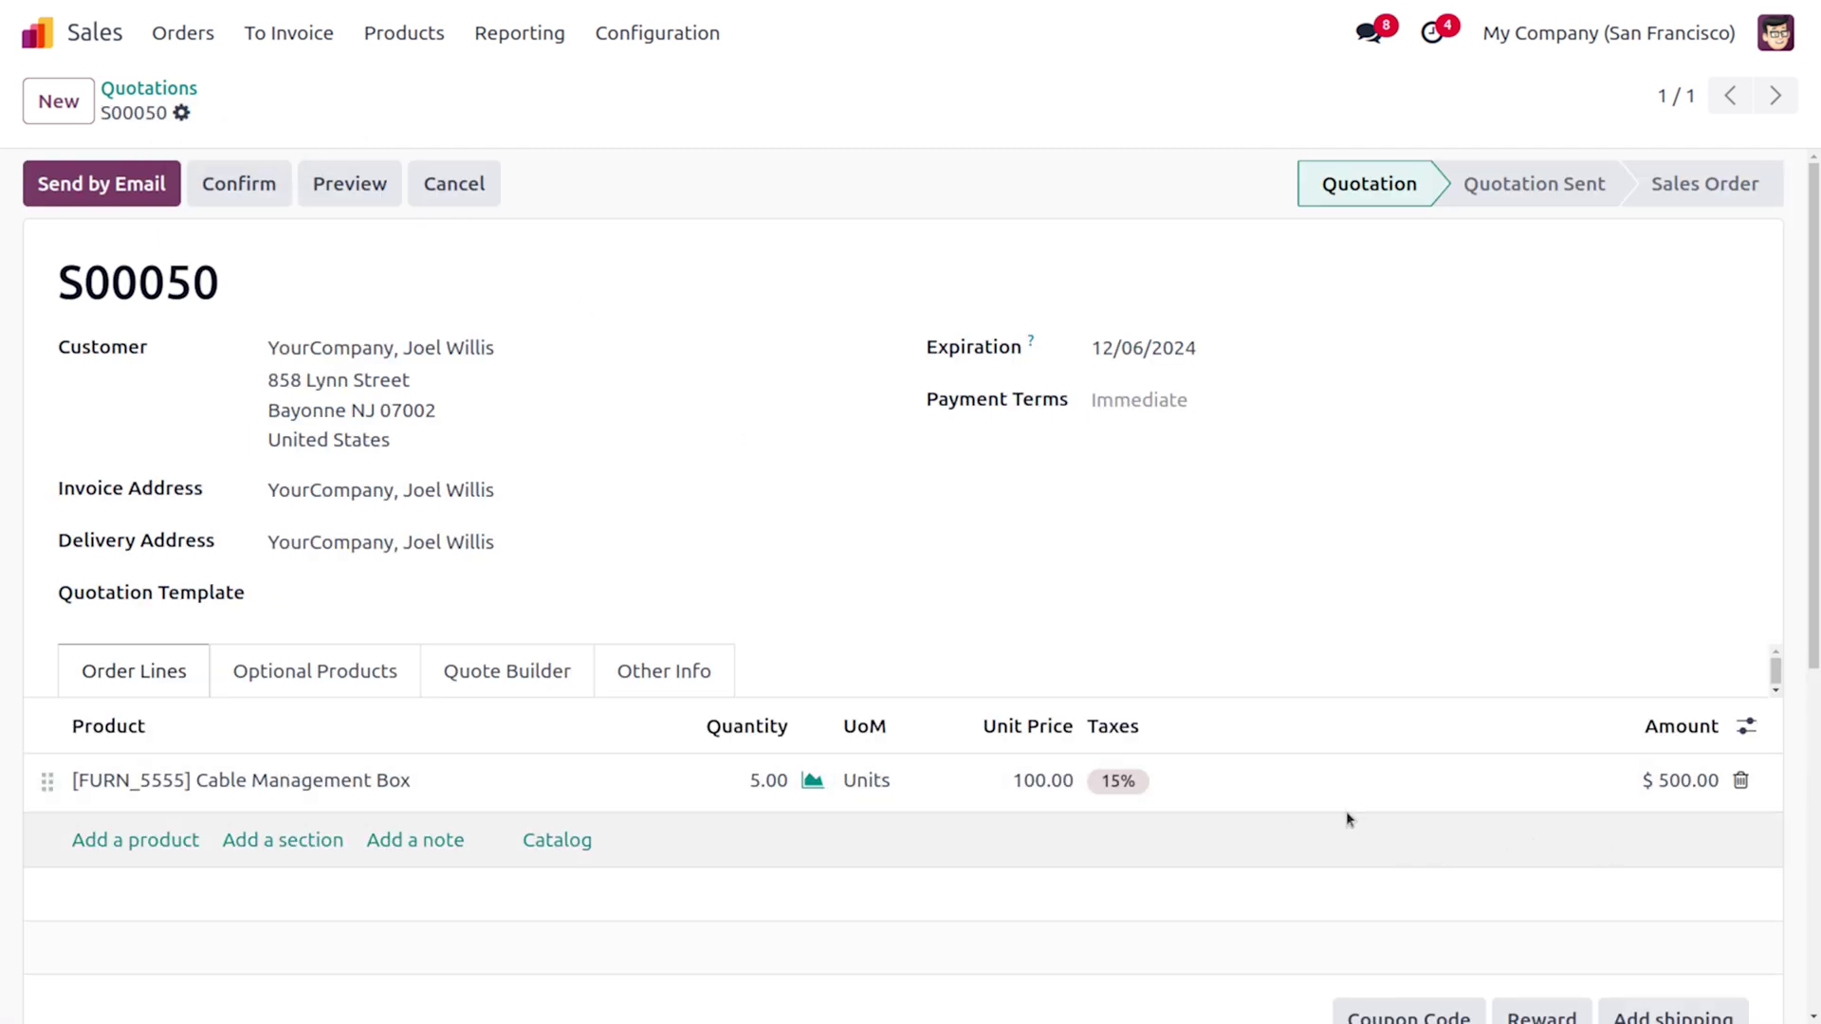
- Set the Cable Management Box line's quantity to 50
click(757, 791)
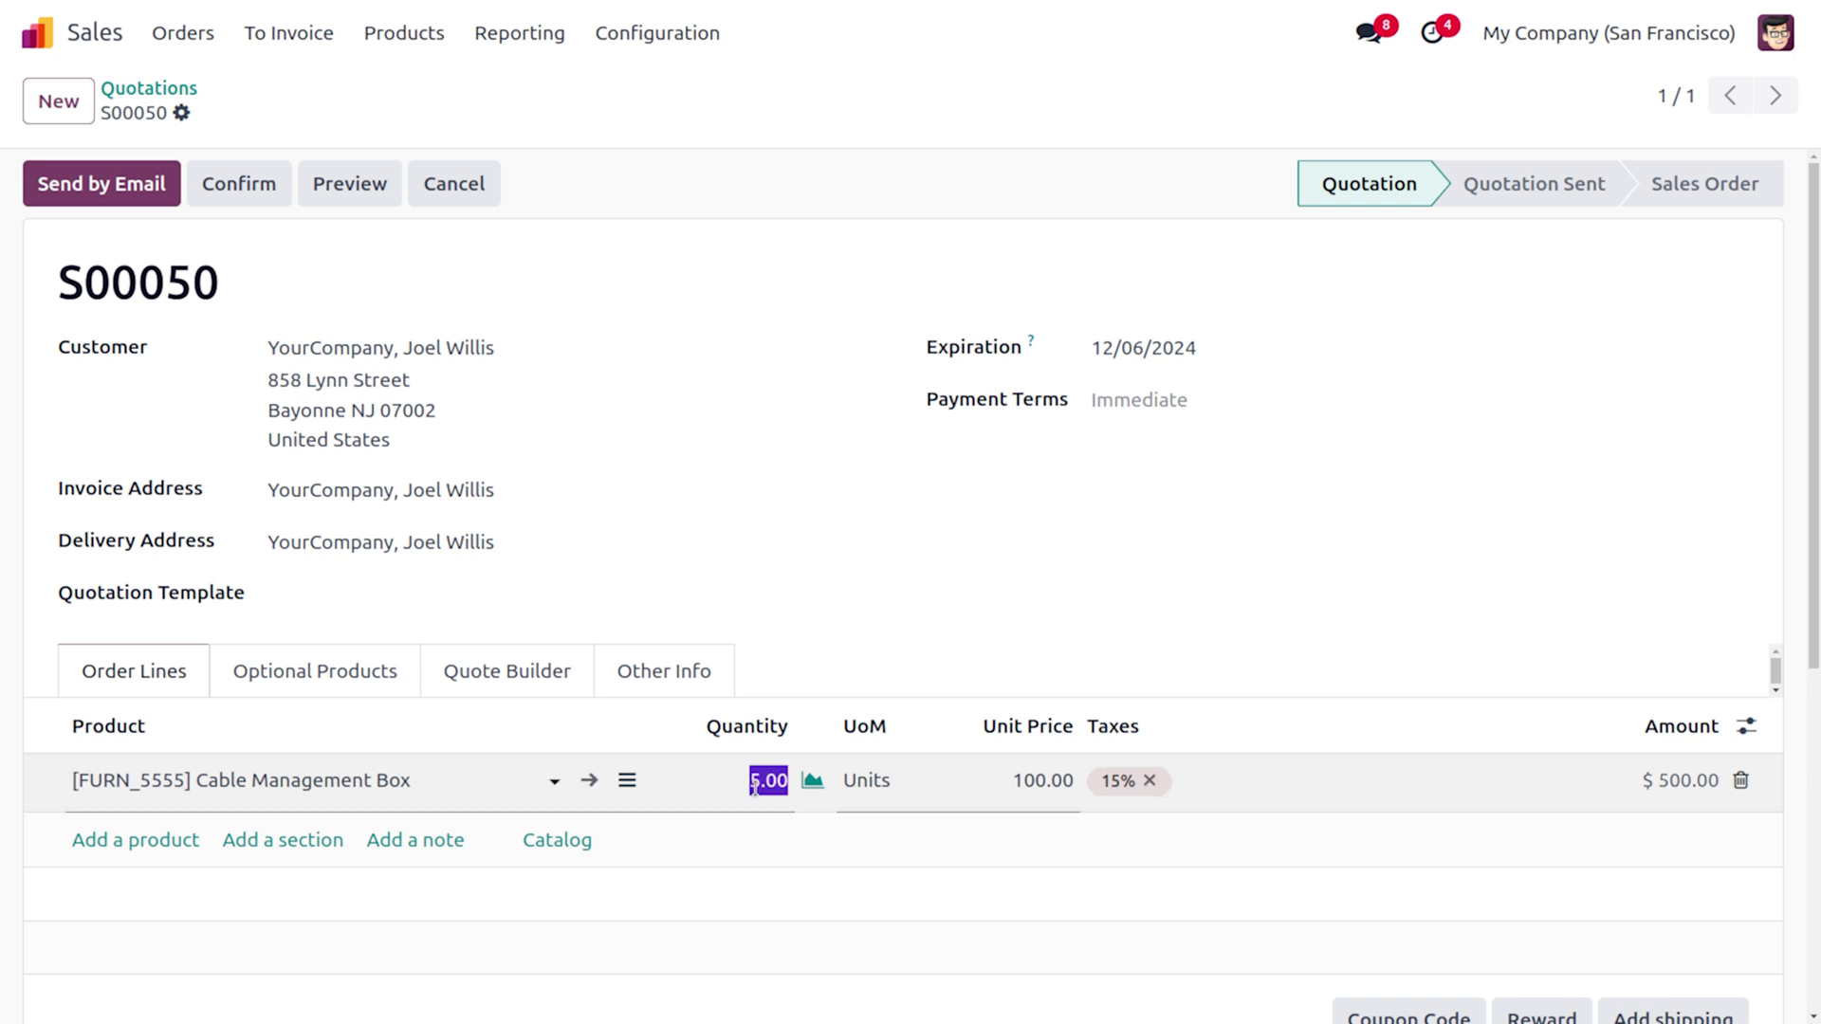
text(50)
click(955, 692)
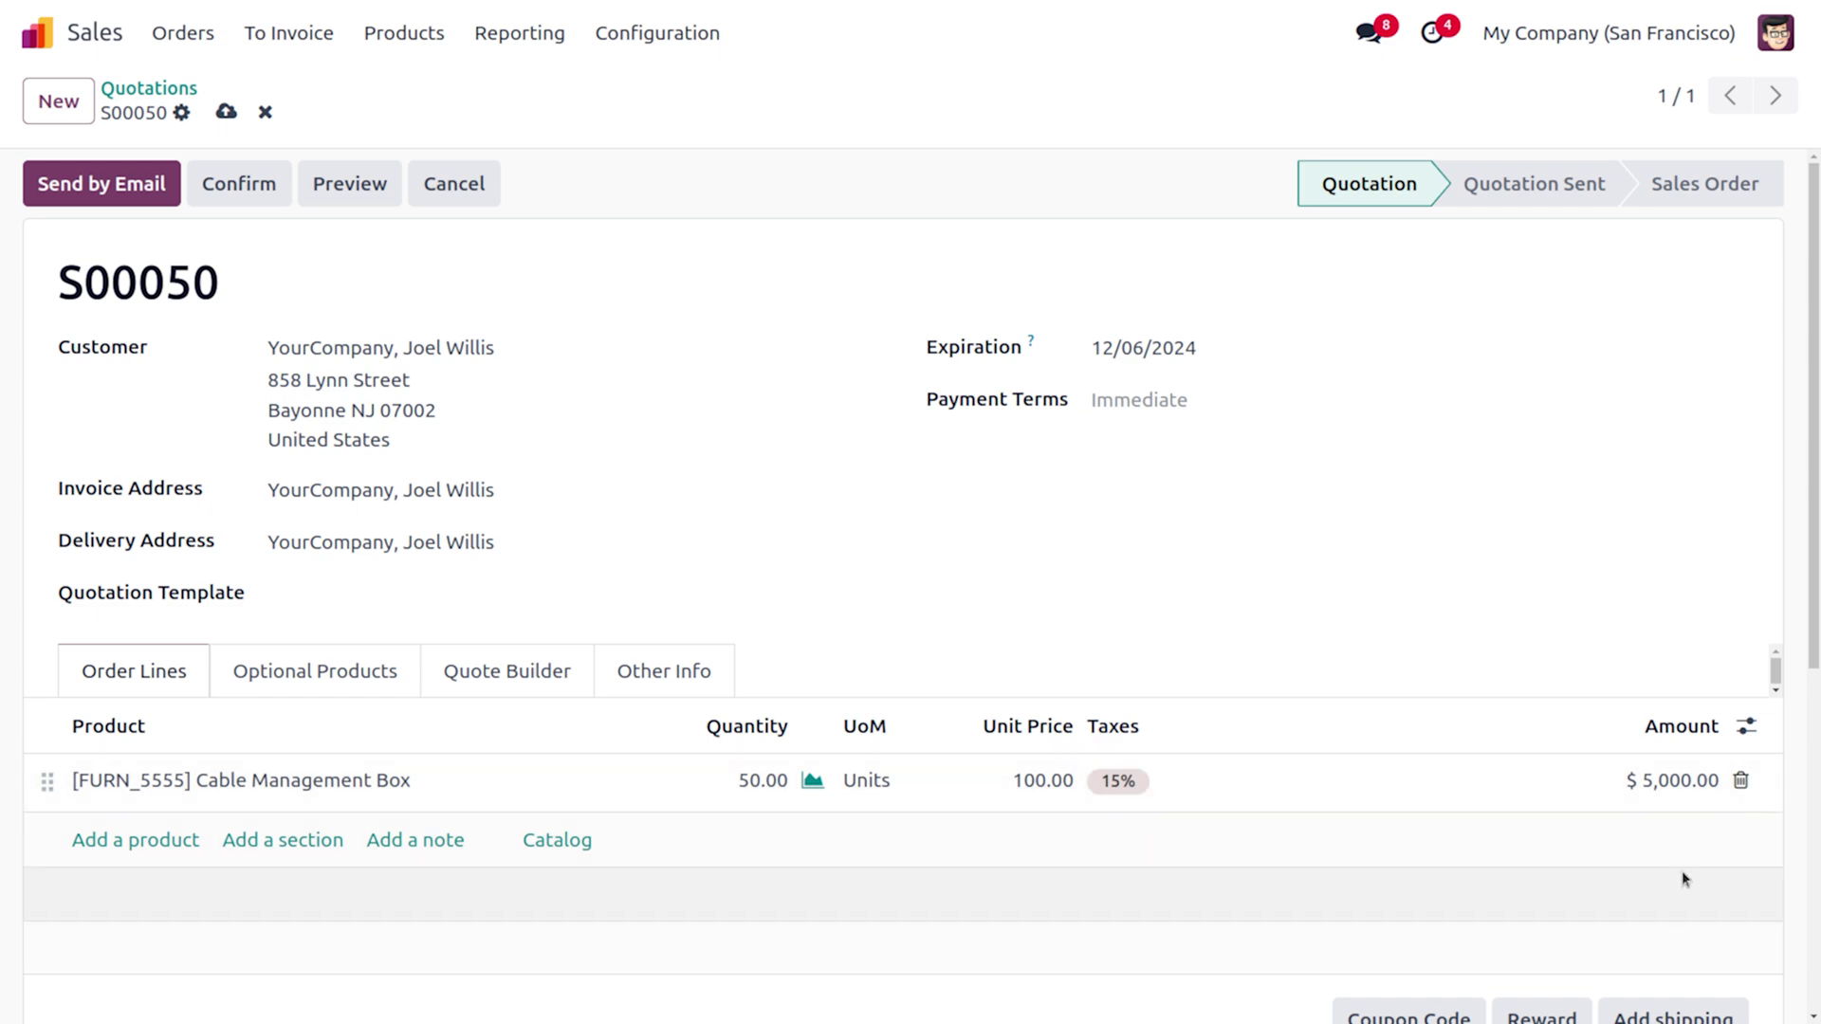
- Enter the copied gift card code as the quotation's coupon code and apply it
scroll(1504, 859, down, 3)
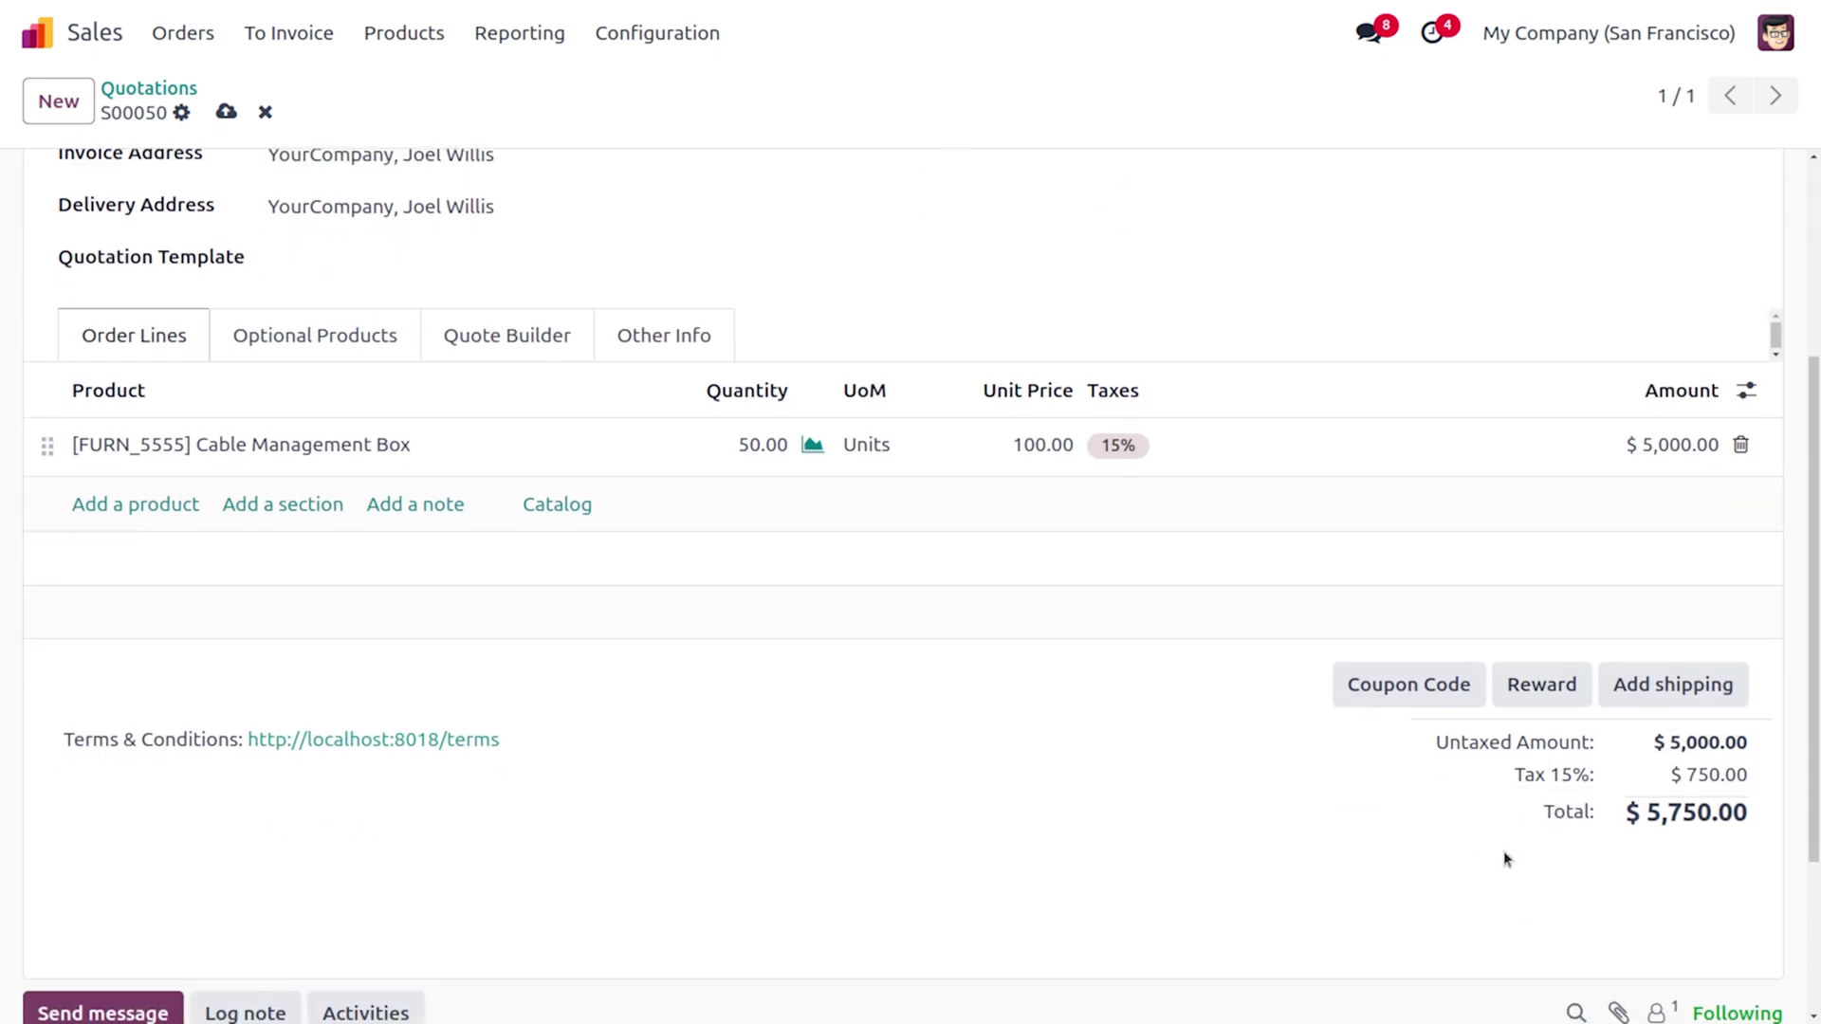
click(1421, 684)
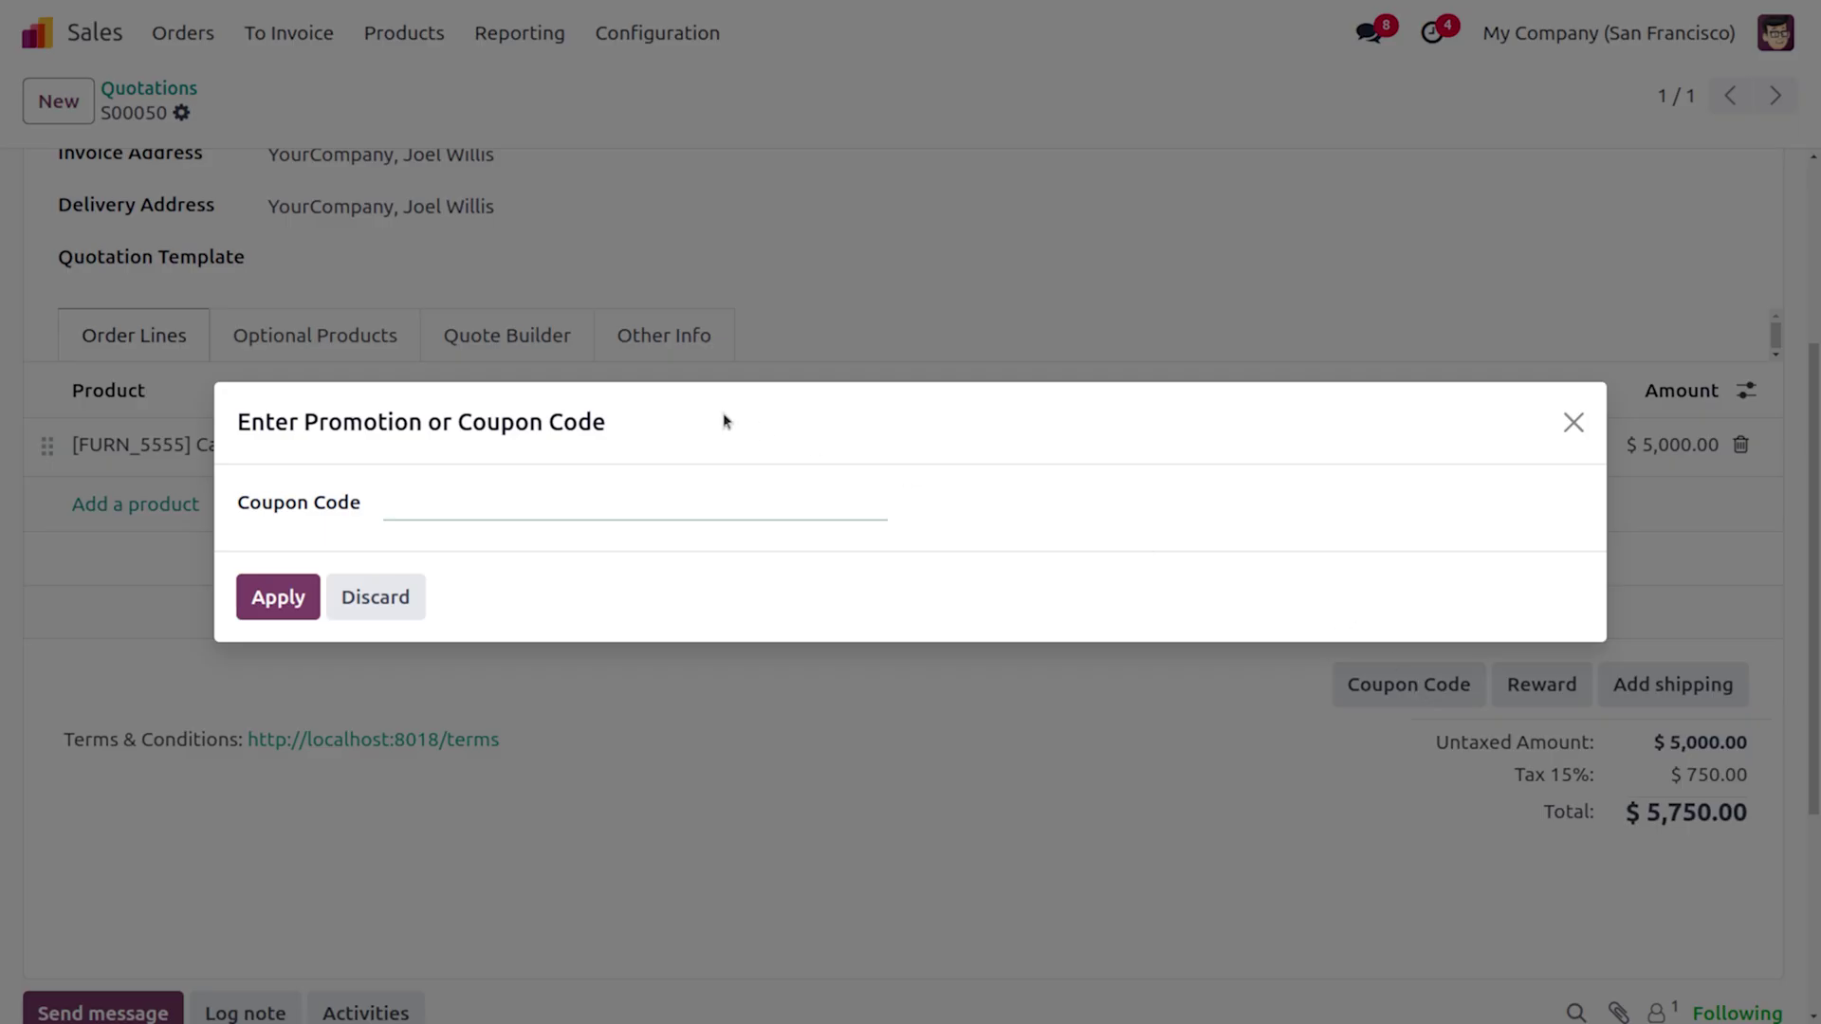
key(ctrl+v)
click(264, 598)
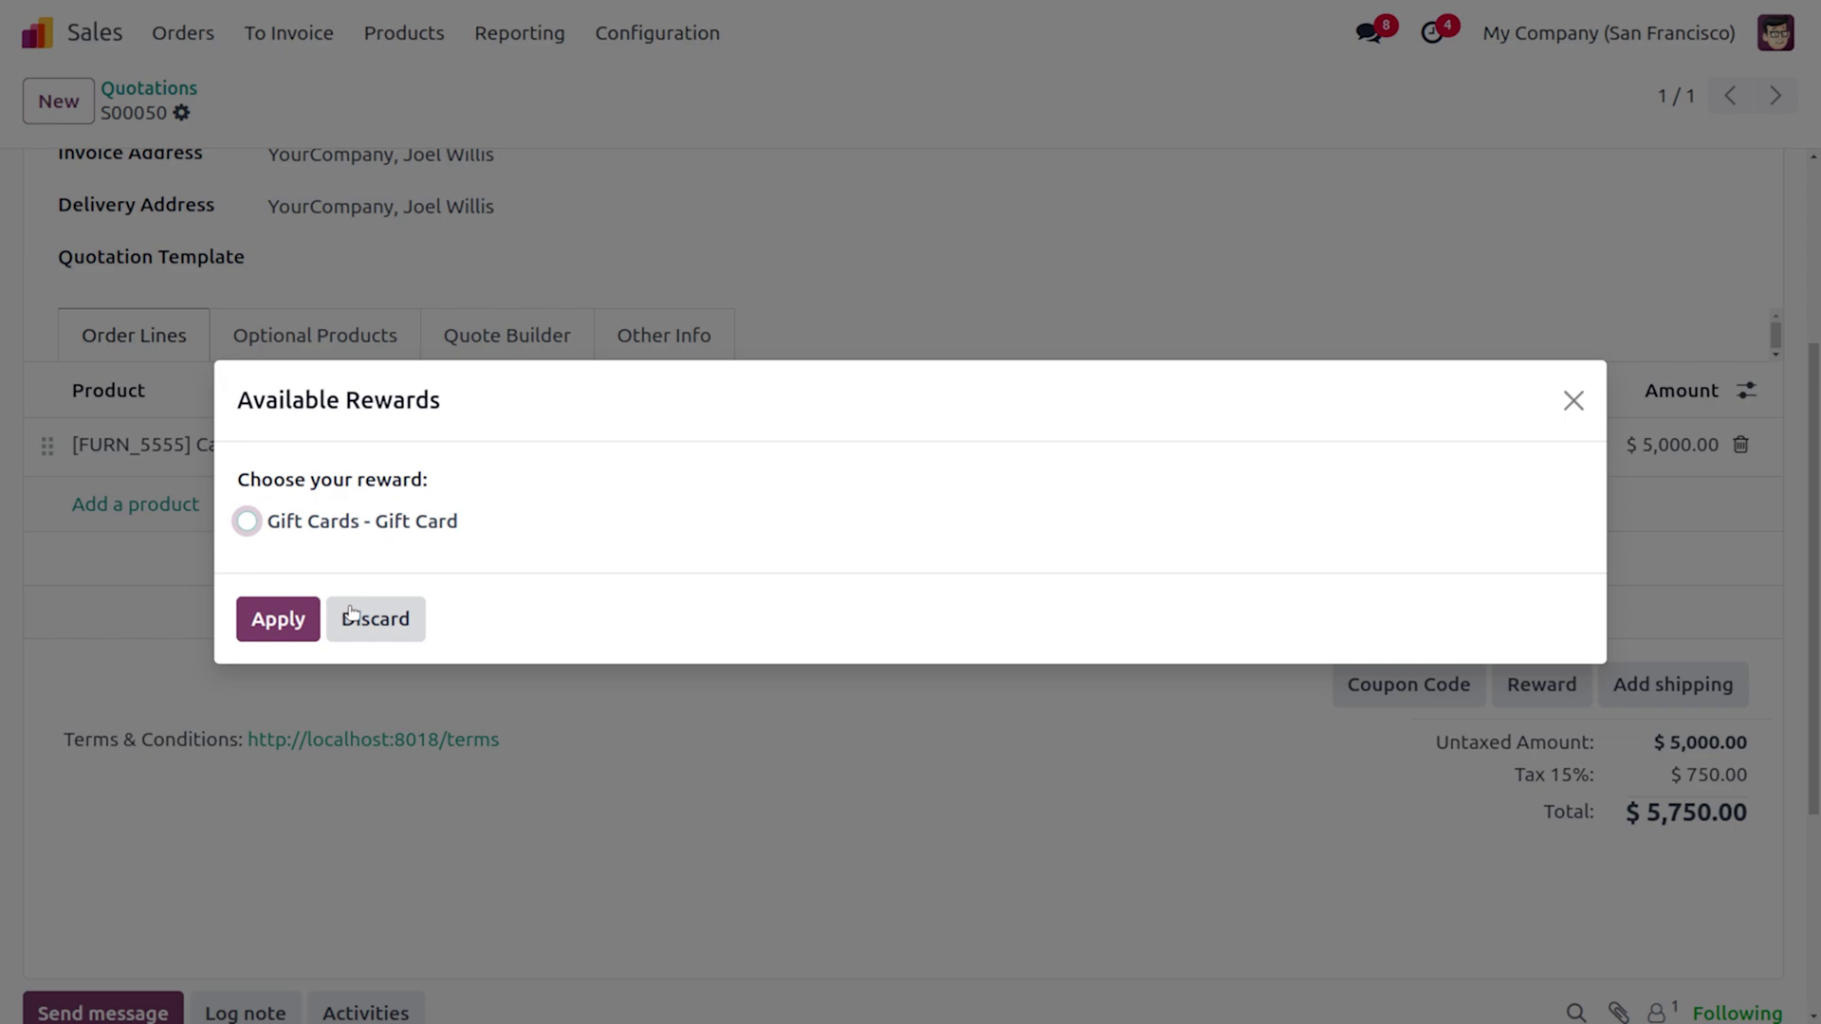
- Select the "Gift Cards - Gift Card" reward and apply it to the quotation
click(297, 614)
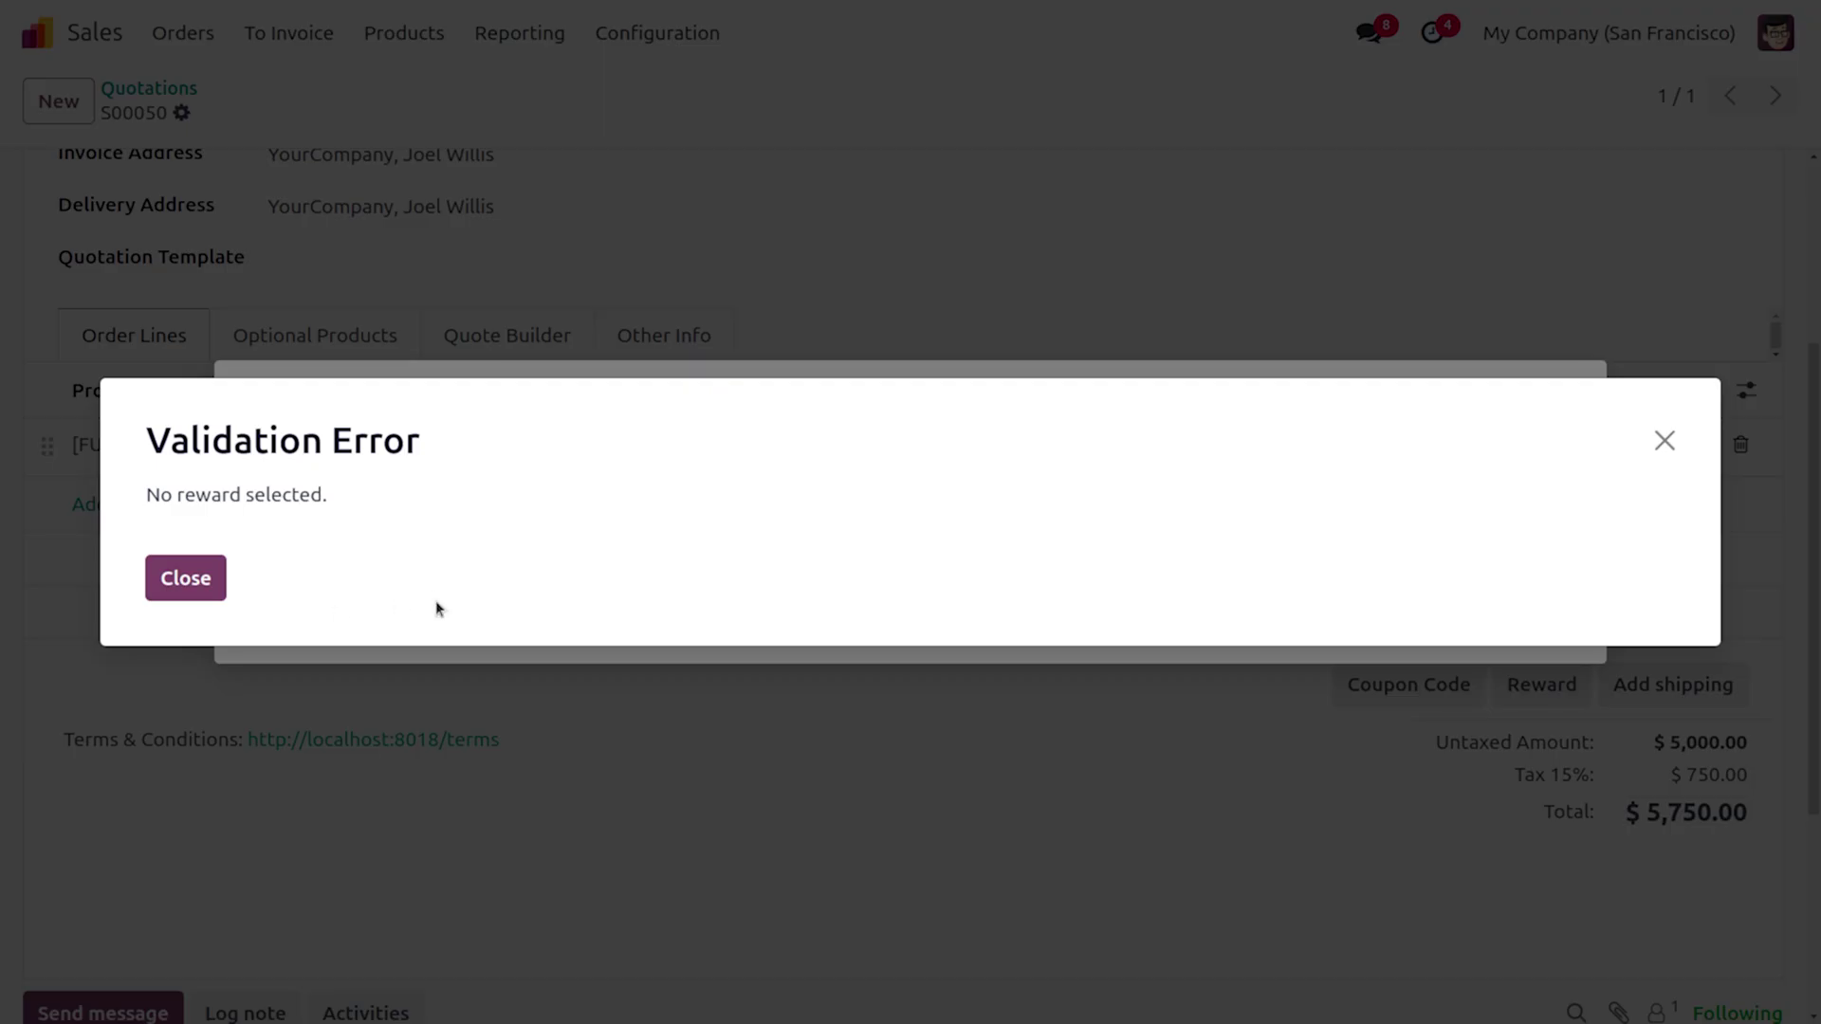
key(Escape)
click(248, 521)
click(297, 618)
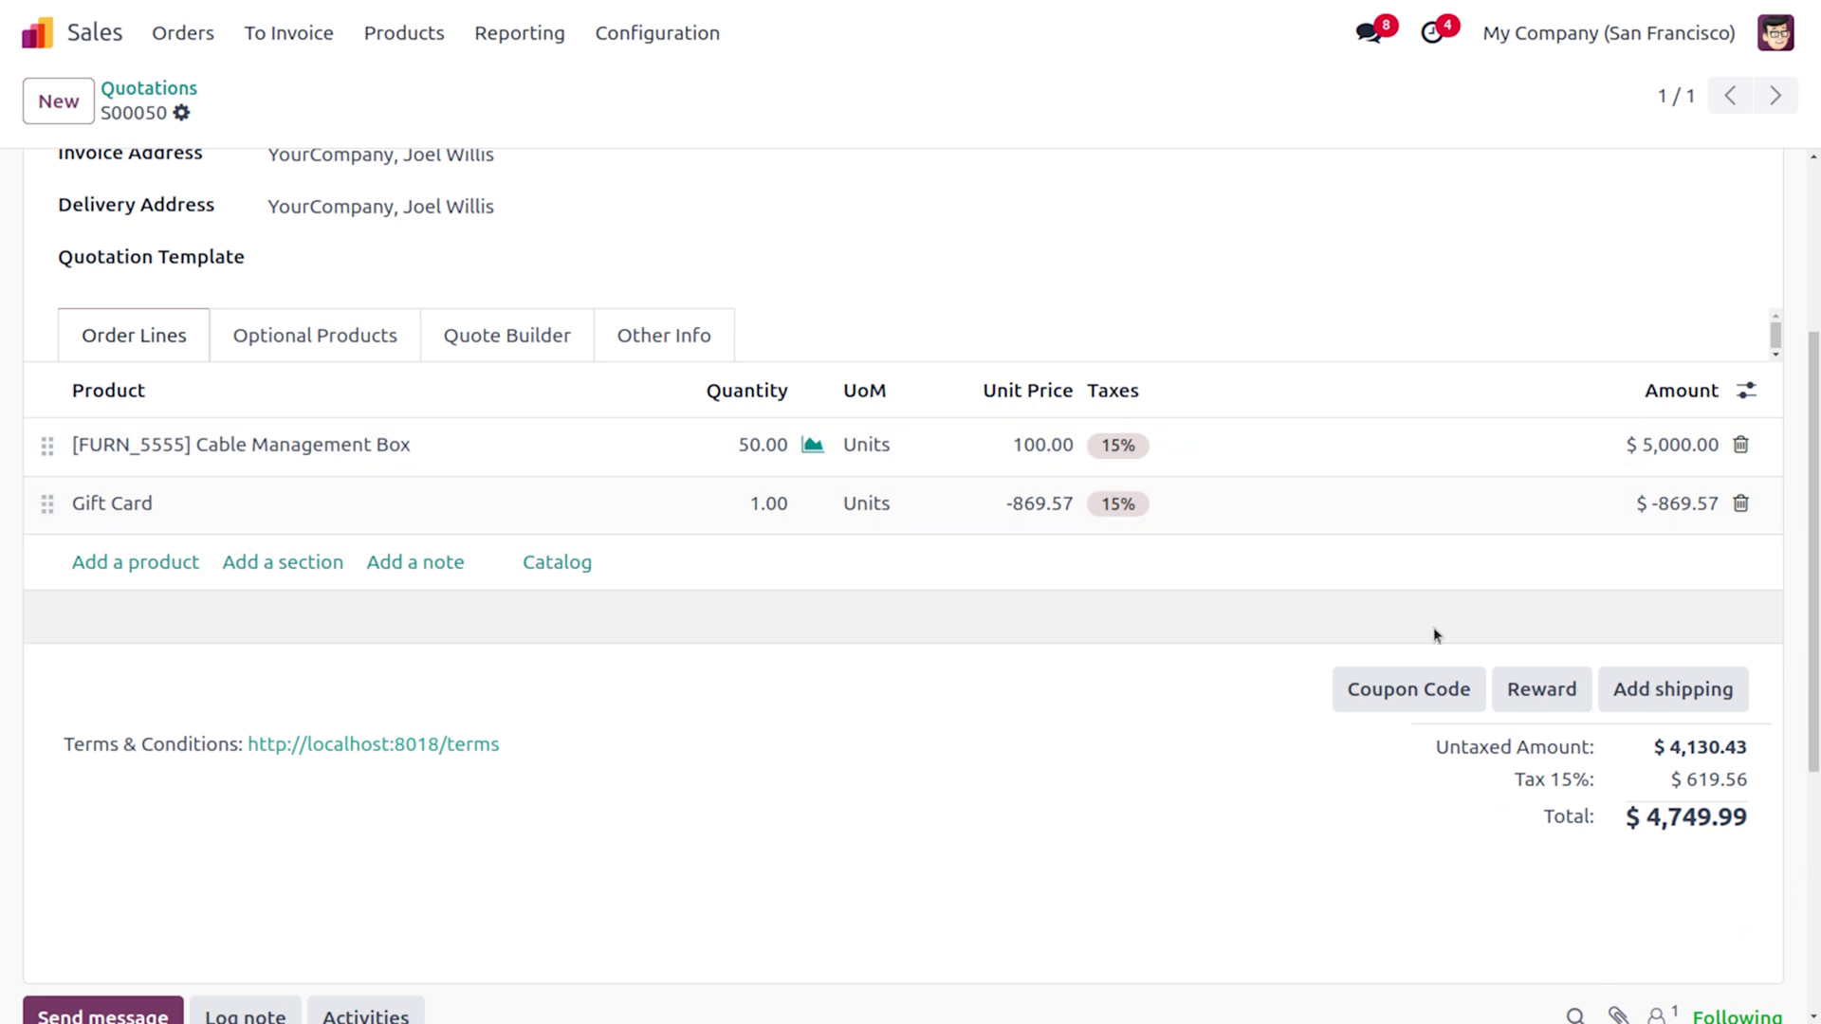
scroll(1426, 709, up, 3)
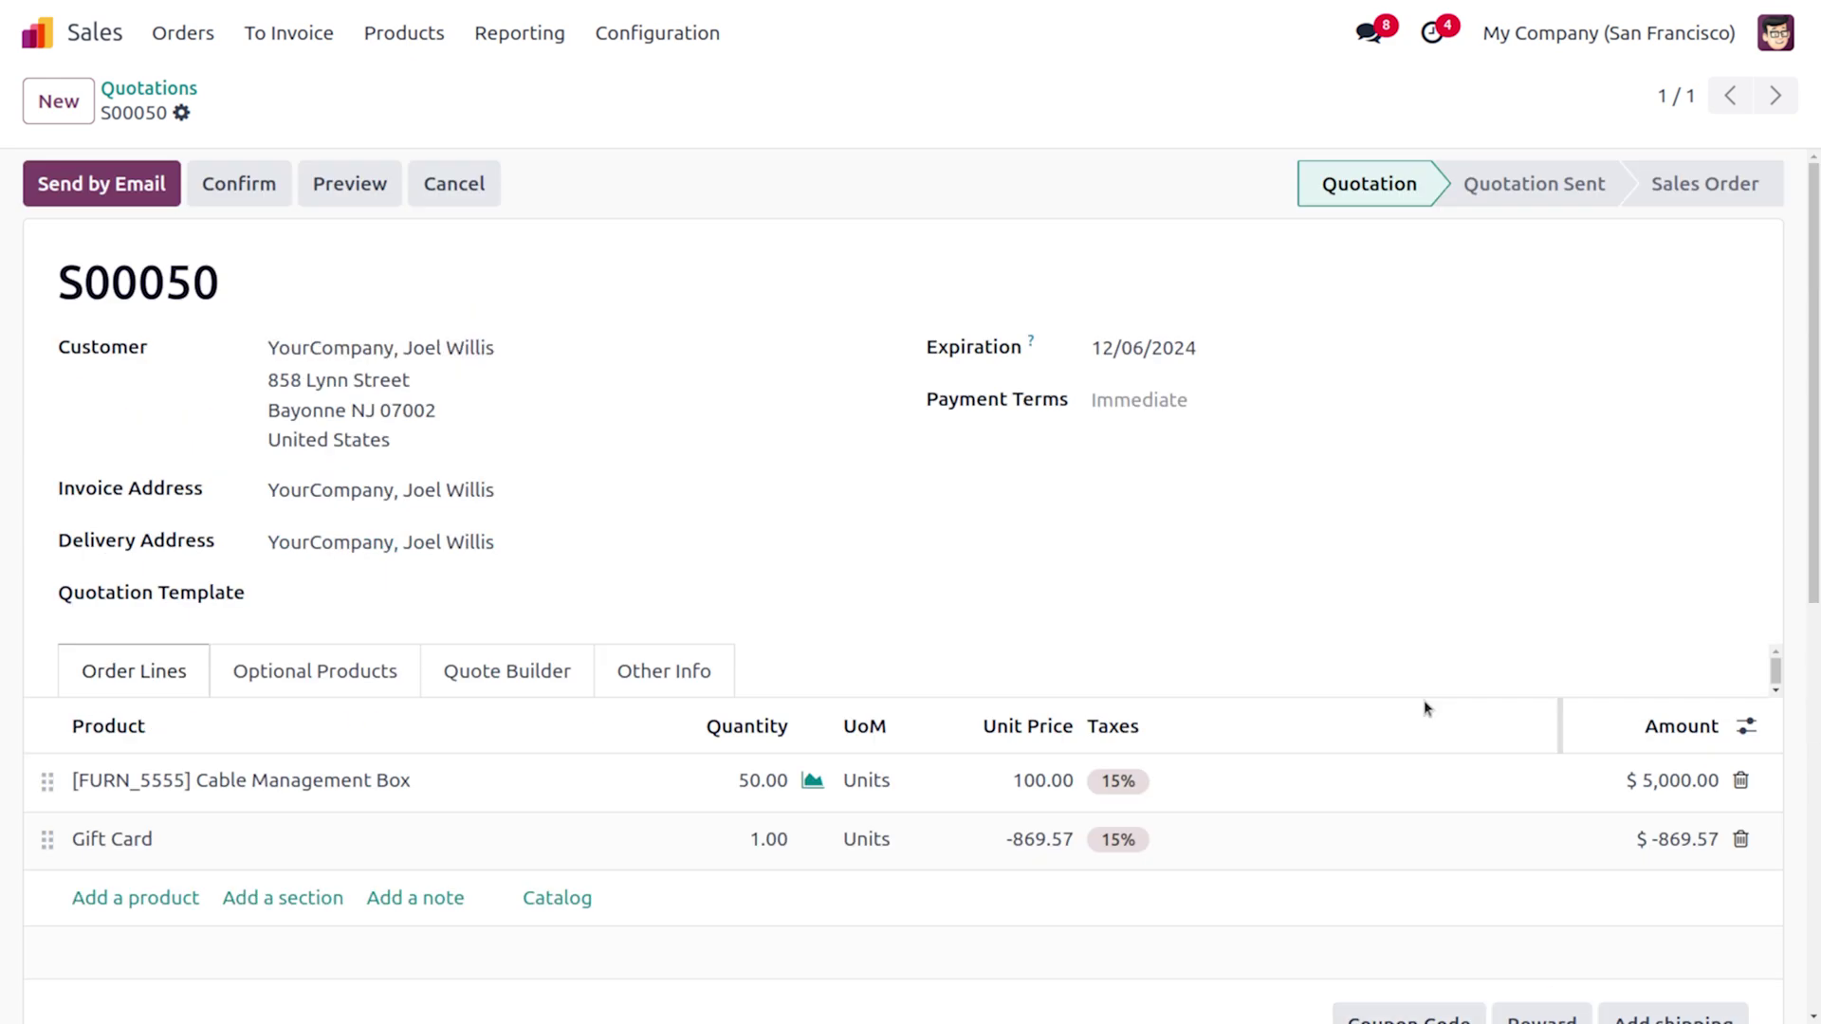